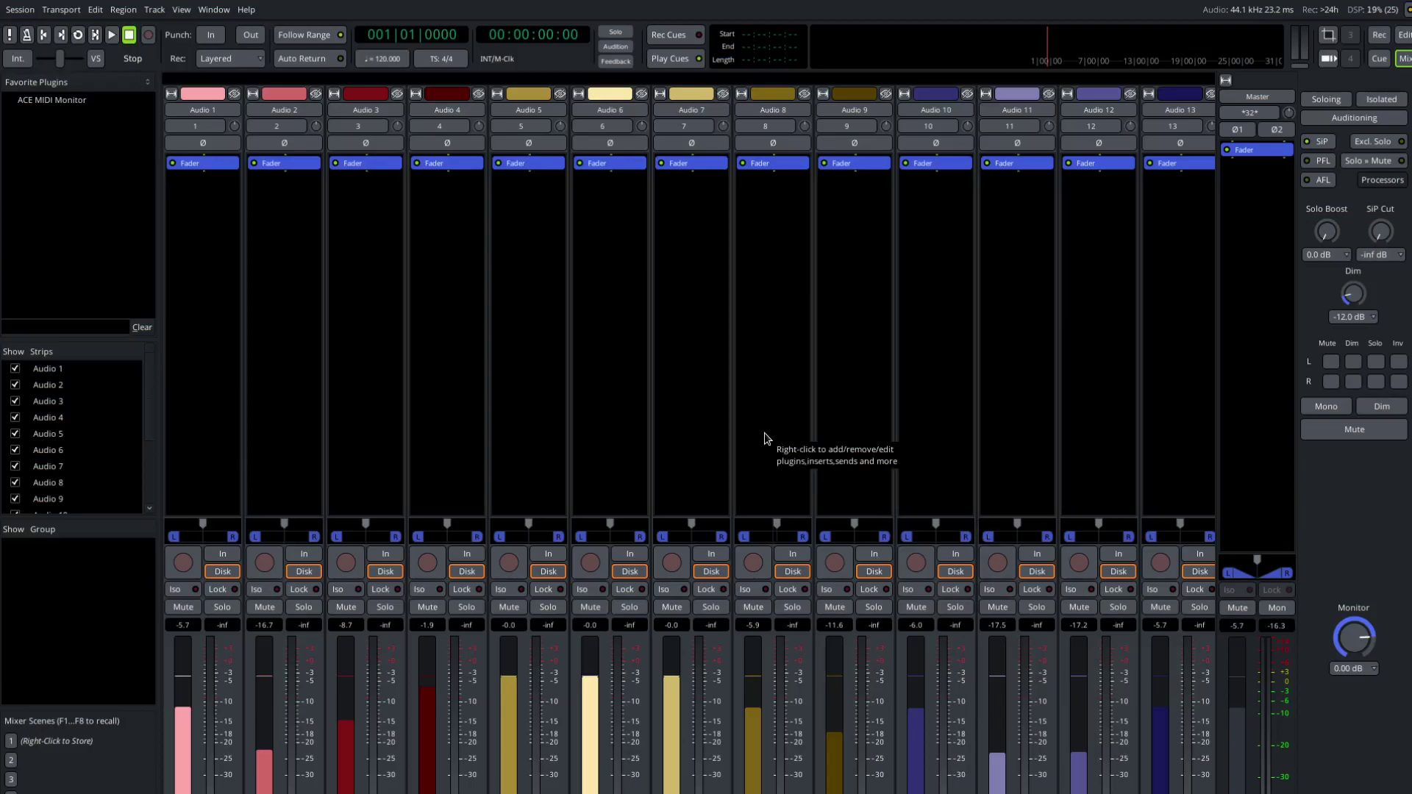
Select the Audio 5, 6 and 7 strips and create group 1 from that selection.
{"action": "left_click", "coordinate": [675, 378]}
{"action": "left_click", "coordinate": [581, 376], "text": "ctrl"}
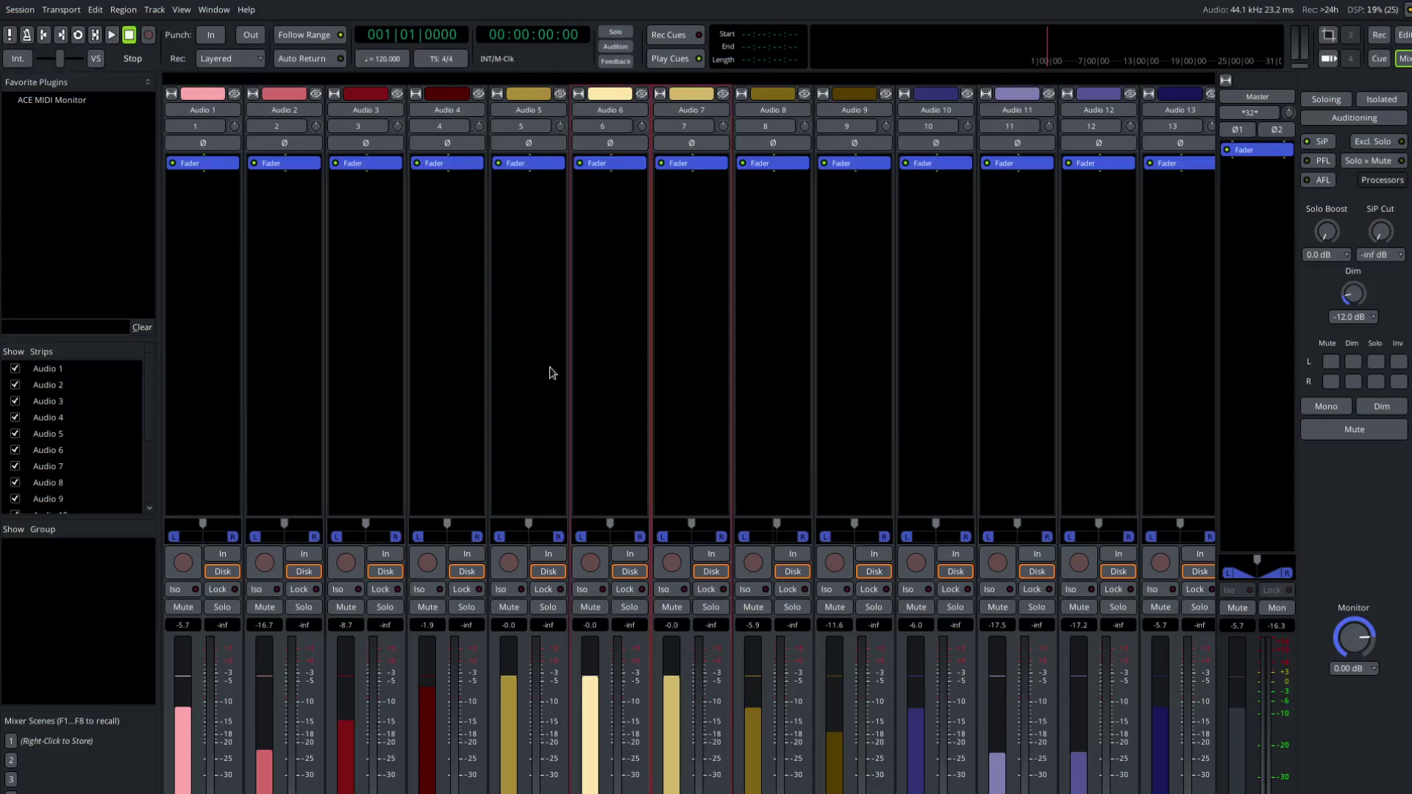
{"action": "left_click", "coordinate": [550, 345], "text": "ctrl"}
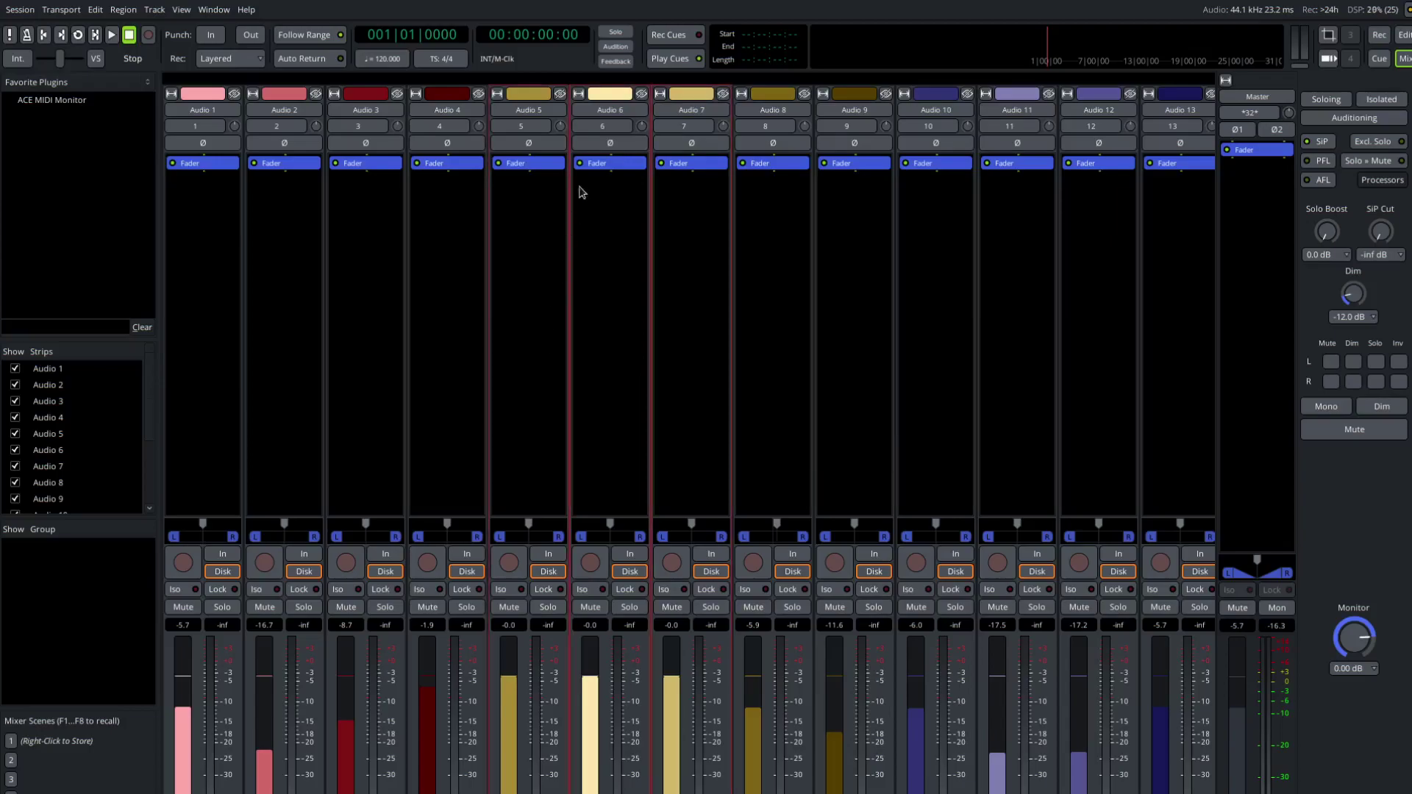
{"action": "right_click", "coordinate": [622, 83]}
{"action": "mouse_move", "coordinate": [625, 85]}
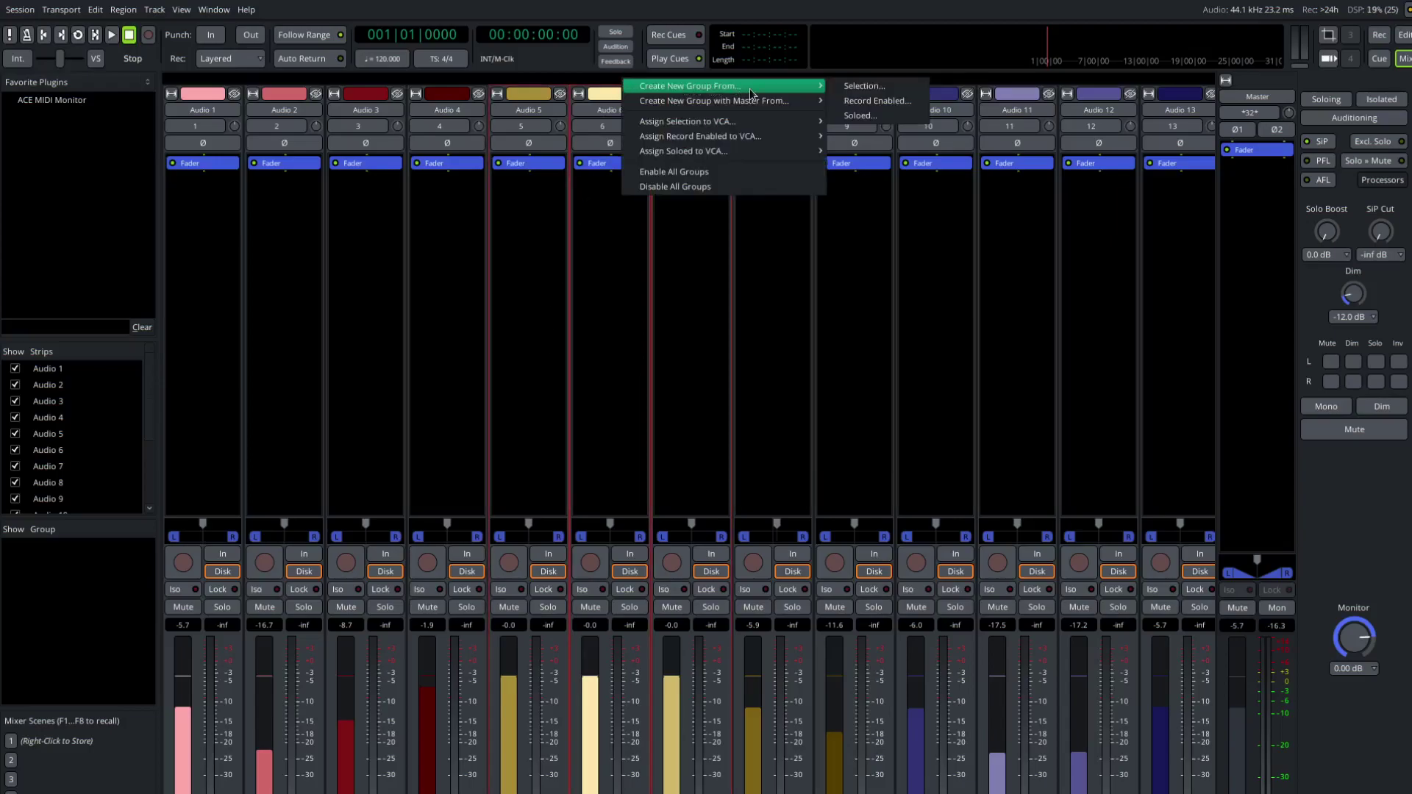
{"action": "left_click", "coordinate": [852, 87]}
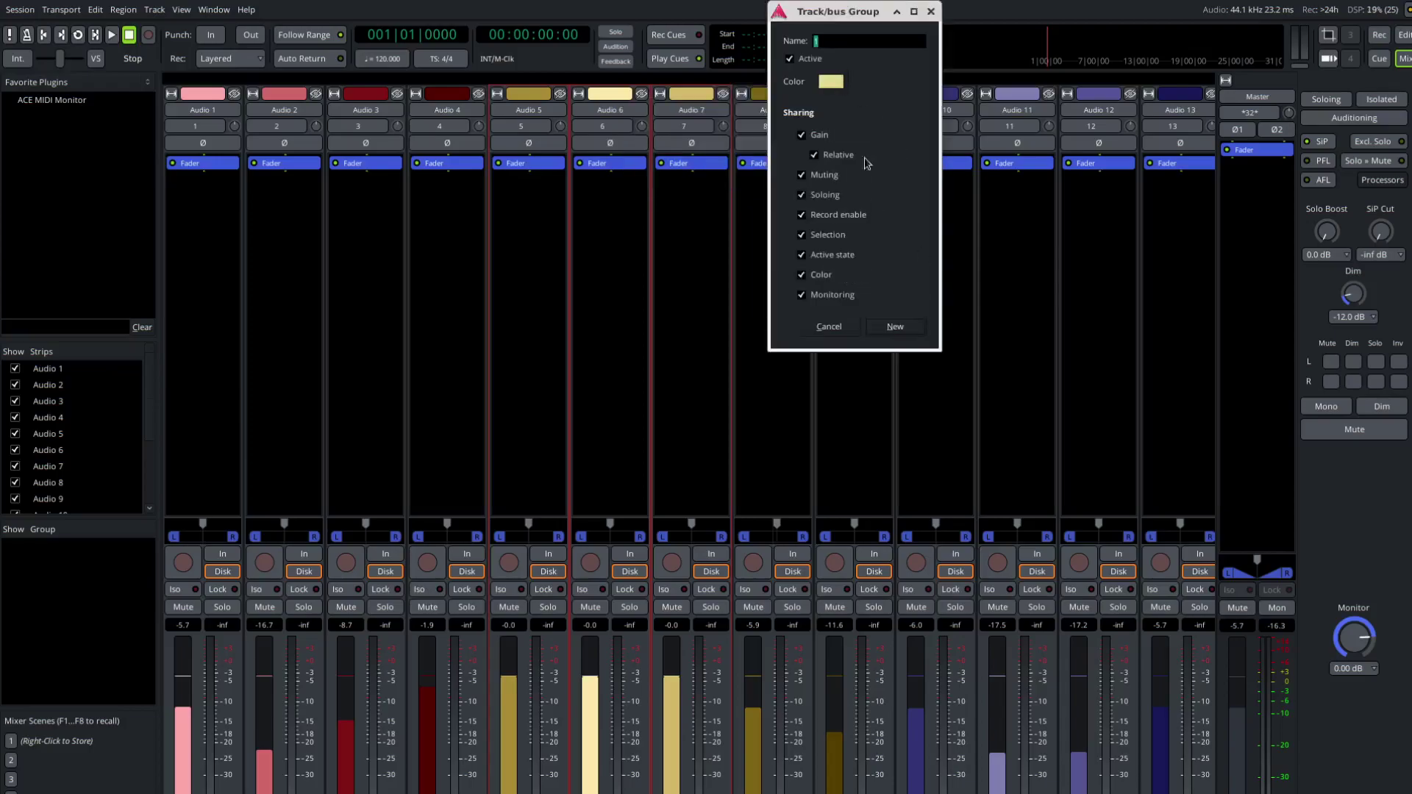
{"action": "left_click", "coordinate": [894, 327]}
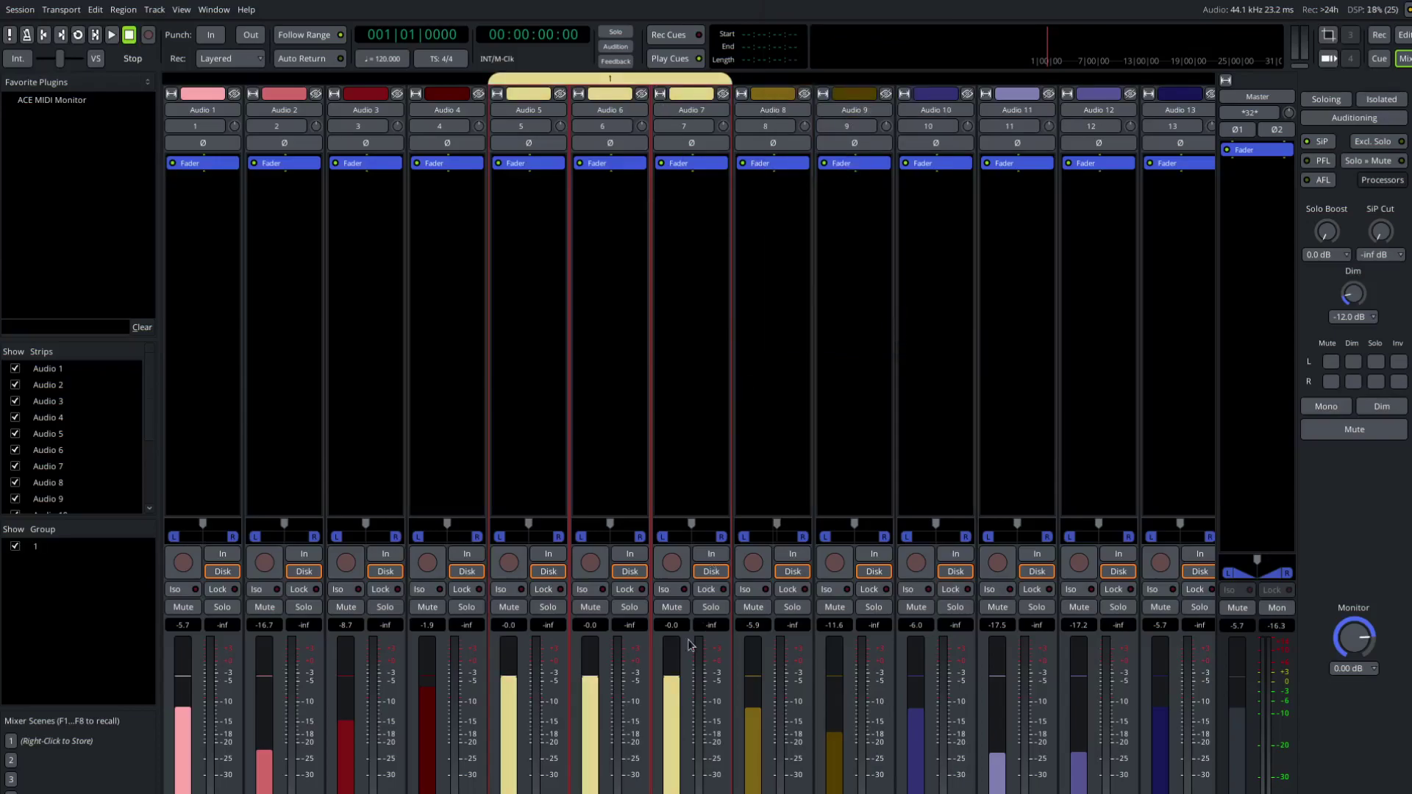
Pull the grouped faders down to -3.5 dB, then toggle solo and mute on and off for Audio 5–7.
{"action": "left_click_drag", "start_coordinate": [668, 687], "coordinate": [516, 715]}
{"action": "left_click", "coordinate": [546, 608]}
{"action": "left_click", "coordinate": [546, 607]}
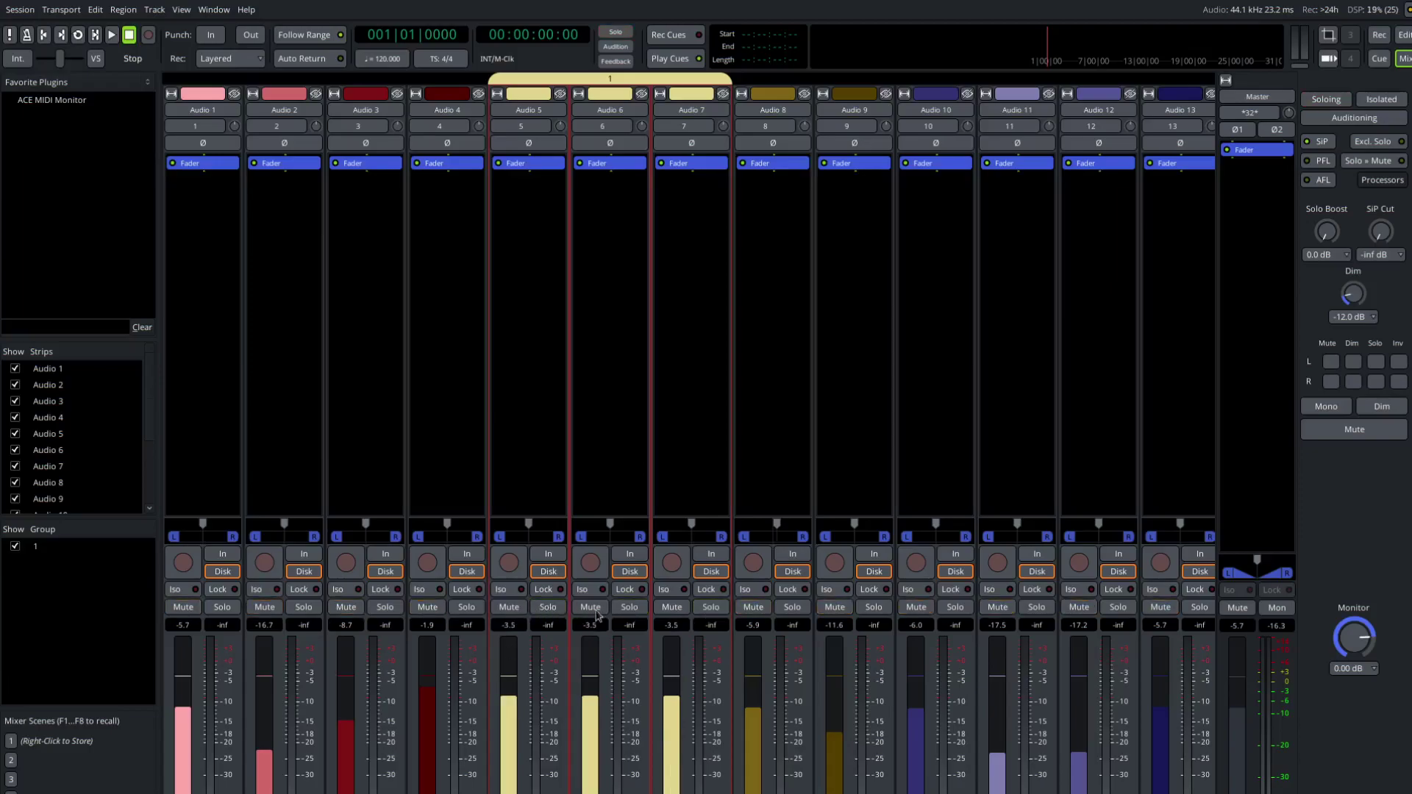
{"action": "left_click", "coordinate": [672, 609]}
{"action": "left_click", "coordinate": [673, 609]}
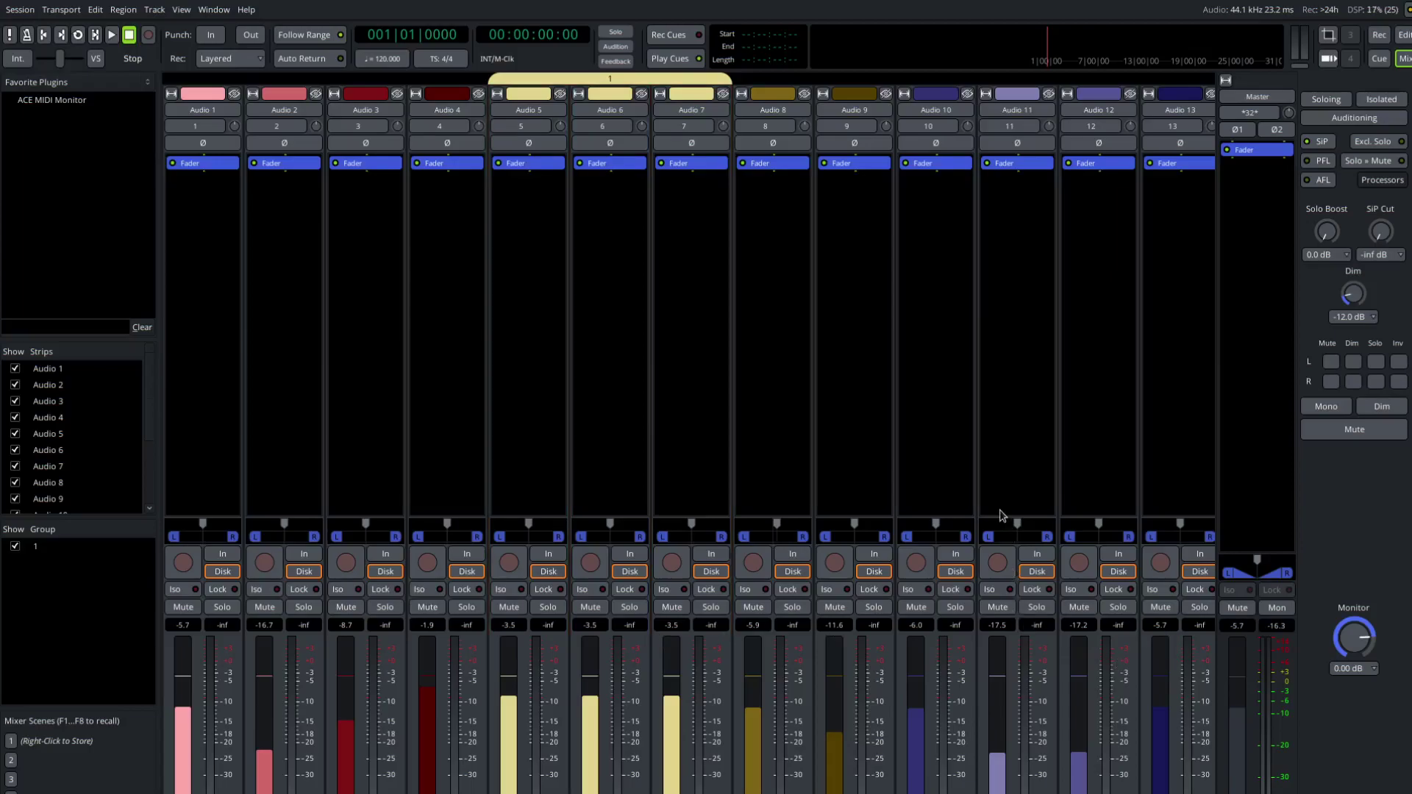
Select Audio 11 and Audio 10 and raise them together to -4.6 and -16.1 dB.
{"action": "left_click", "coordinate": [1016, 470]}
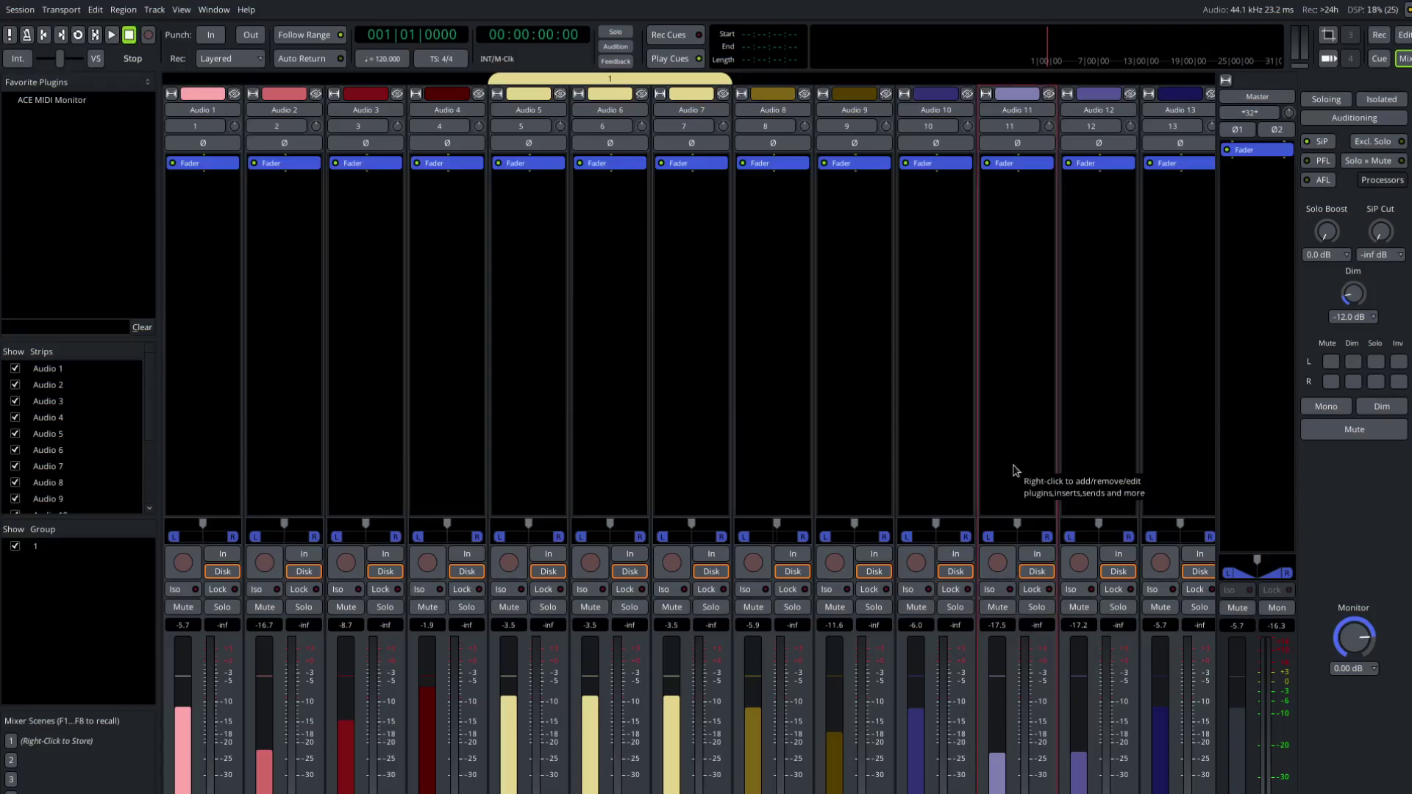
{"action": "left_click", "coordinate": [948, 457], "text": "ctrl"}
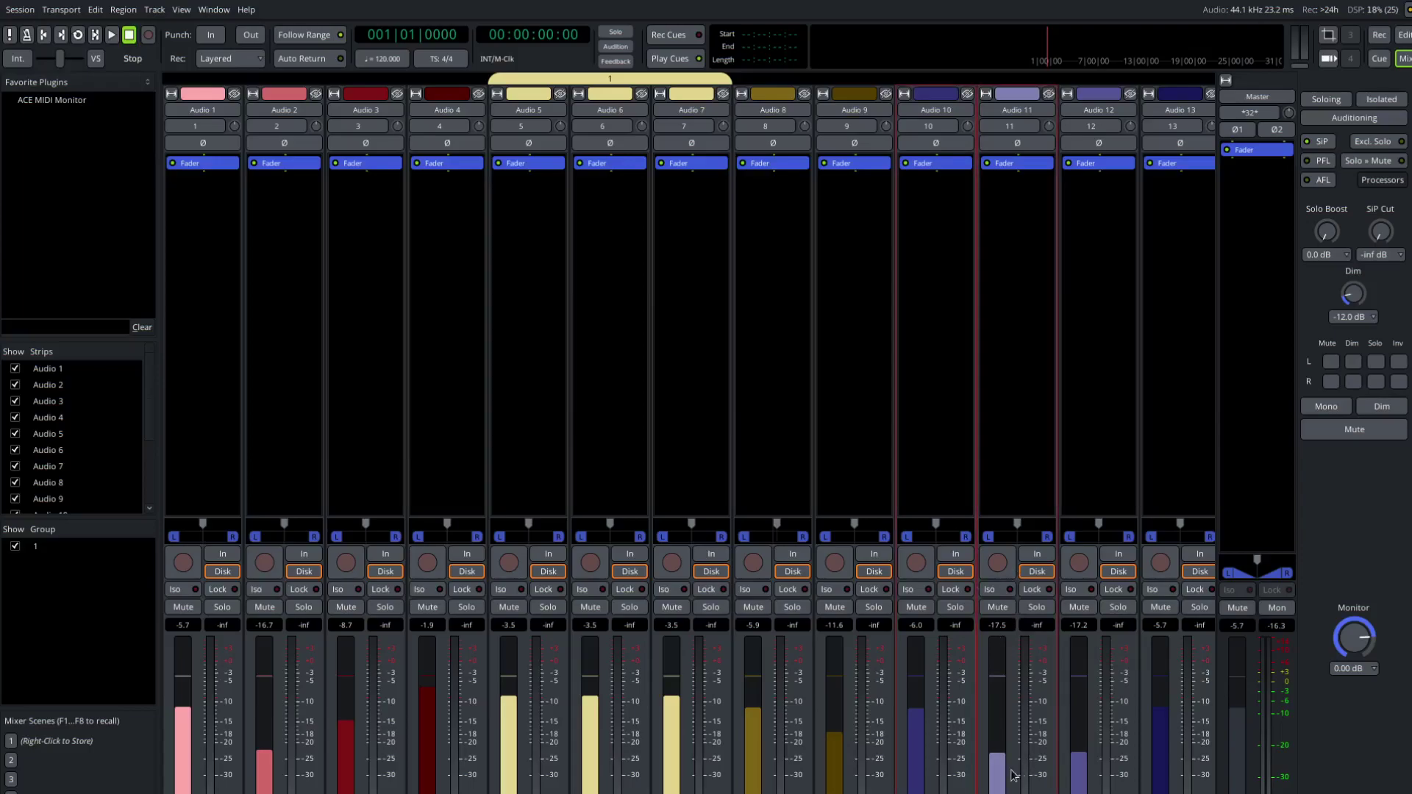
{"action": "mouse_move", "coordinate": [1002, 771]}
{"action": "left_mouse_down"}
{"action": "mouse_move", "coordinate": [995, 717]}
{"action": "mouse_move", "coordinate": [998, 768]}
{"action": "left_mouse_up"}
Solo both selected tracks and clear it, then mute and unmute them.
{"action": "left_click", "coordinate": [960, 613]}
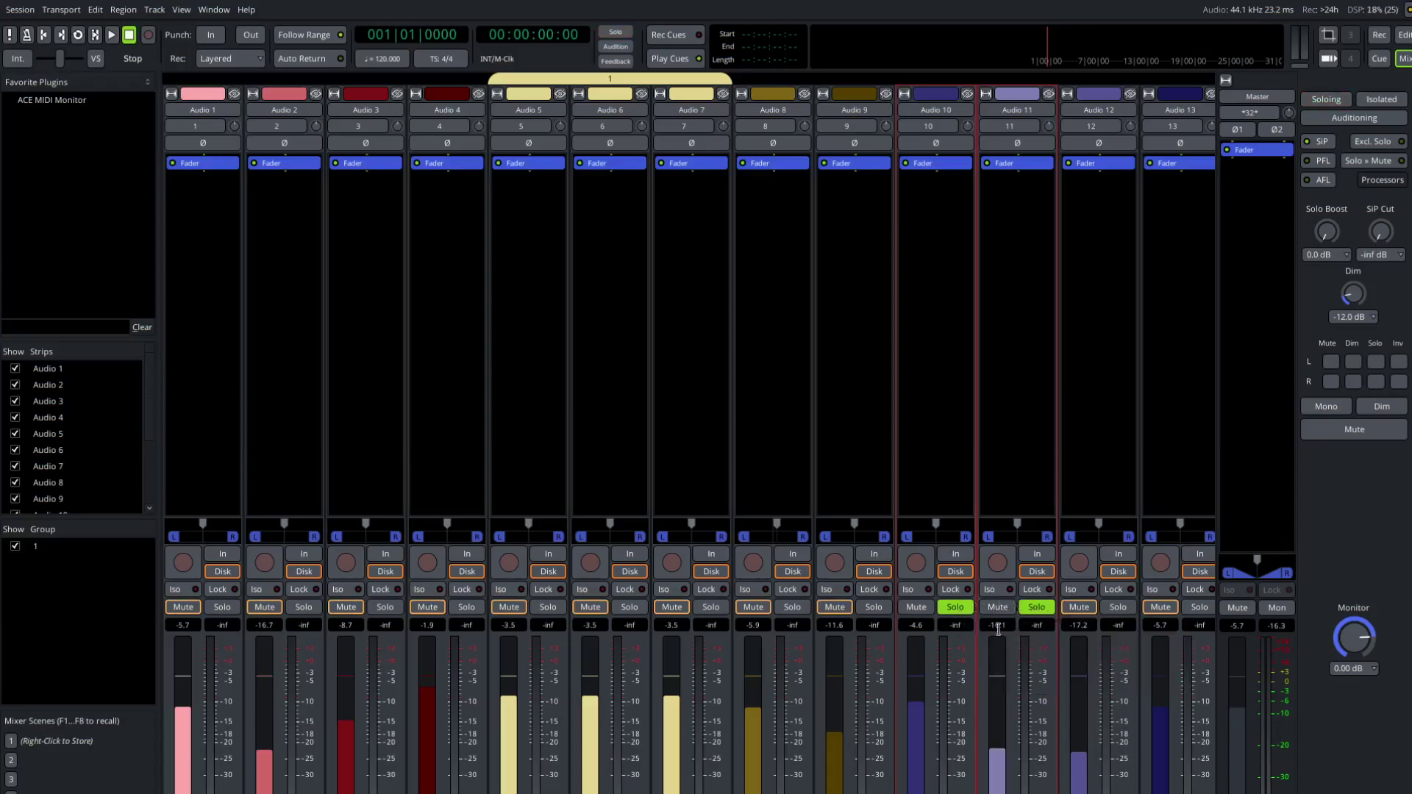
{"action": "left_click", "coordinate": [956, 608]}
{"action": "left_click", "coordinate": [917, 607]}
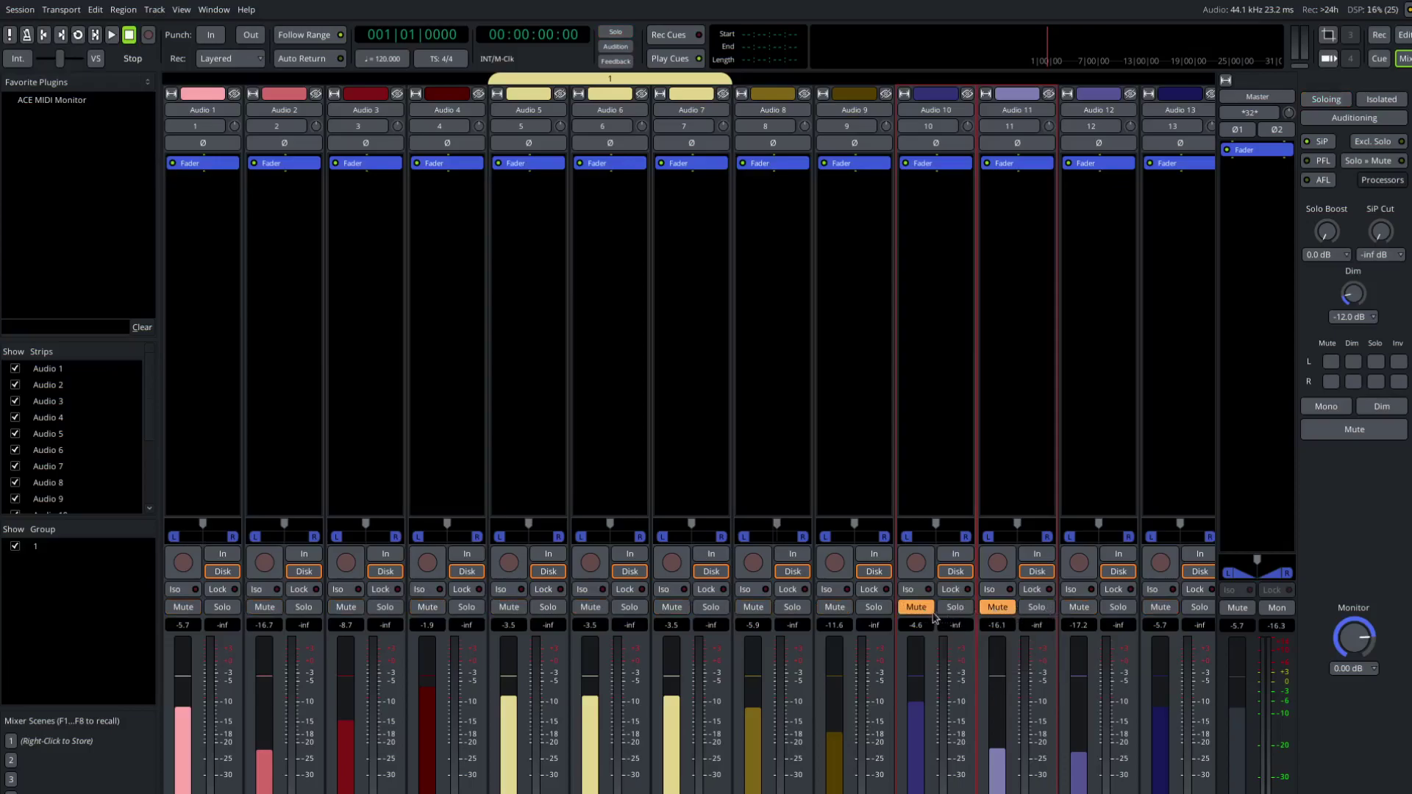
{"action": "left_click", "coordinate": [917, 608]}
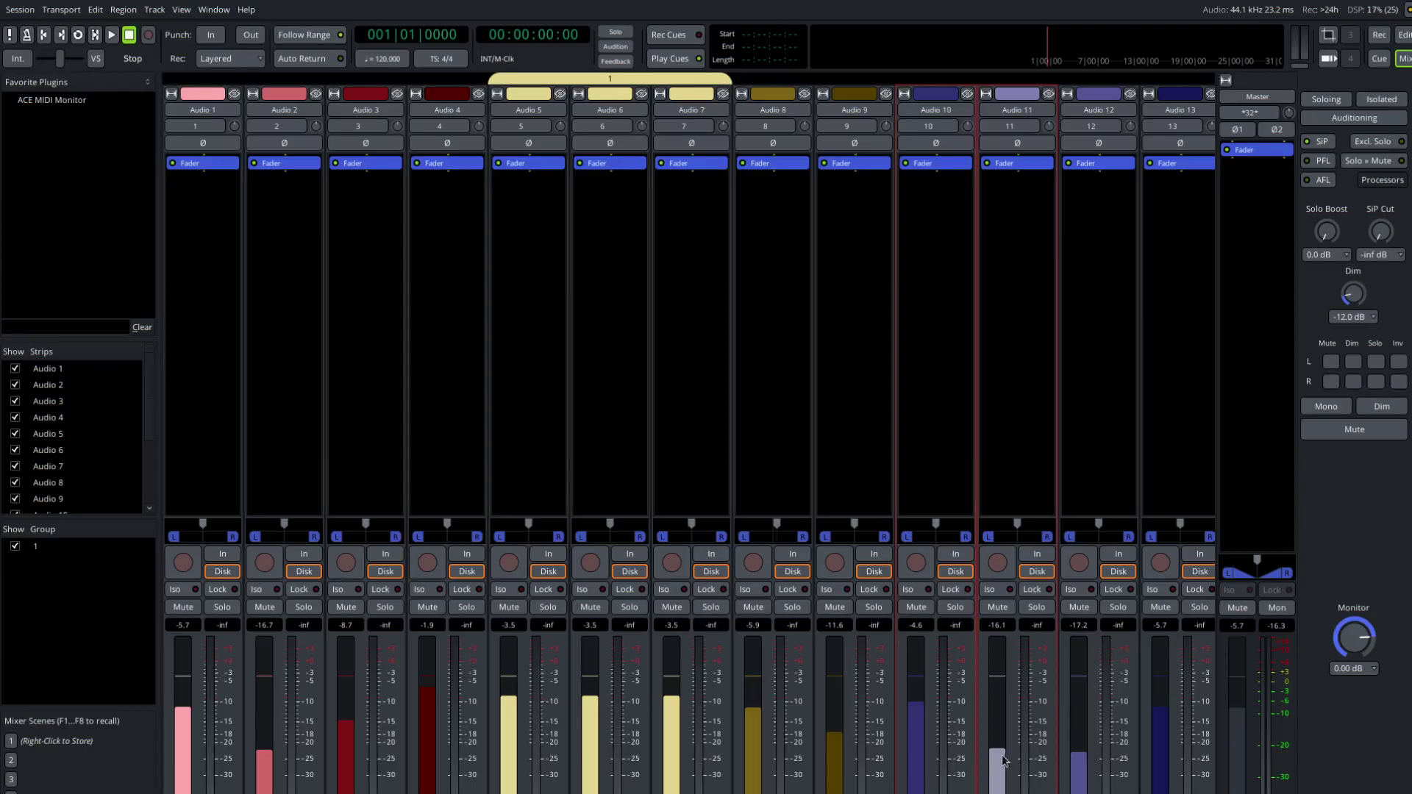
Raise Audio 10 and 11 to -2.2 and -13.6 dB, then arm and disarm recording on both.
{"action": "scroll", "coordinate": [1000, 760], "scroll_direction": "up", "scroll_amount": 2}
{"action": "scroll", "coordinate": [1001, 746], "scroll_direction": "up", "scroll_amount": 3}
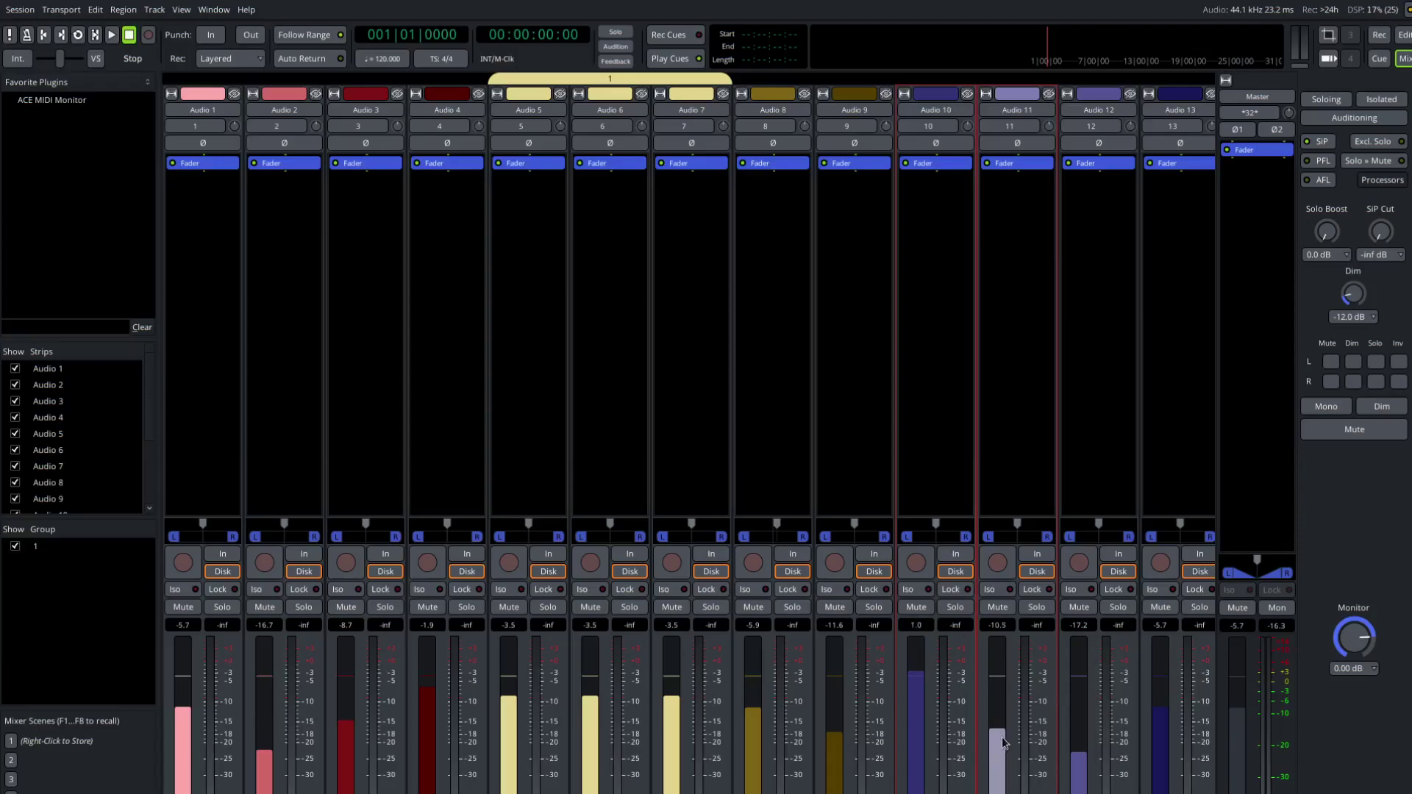
{"action": "left_click", "coordinate": [918, 571]}
{"action": "left_click", "coordinate": [918, 570]}
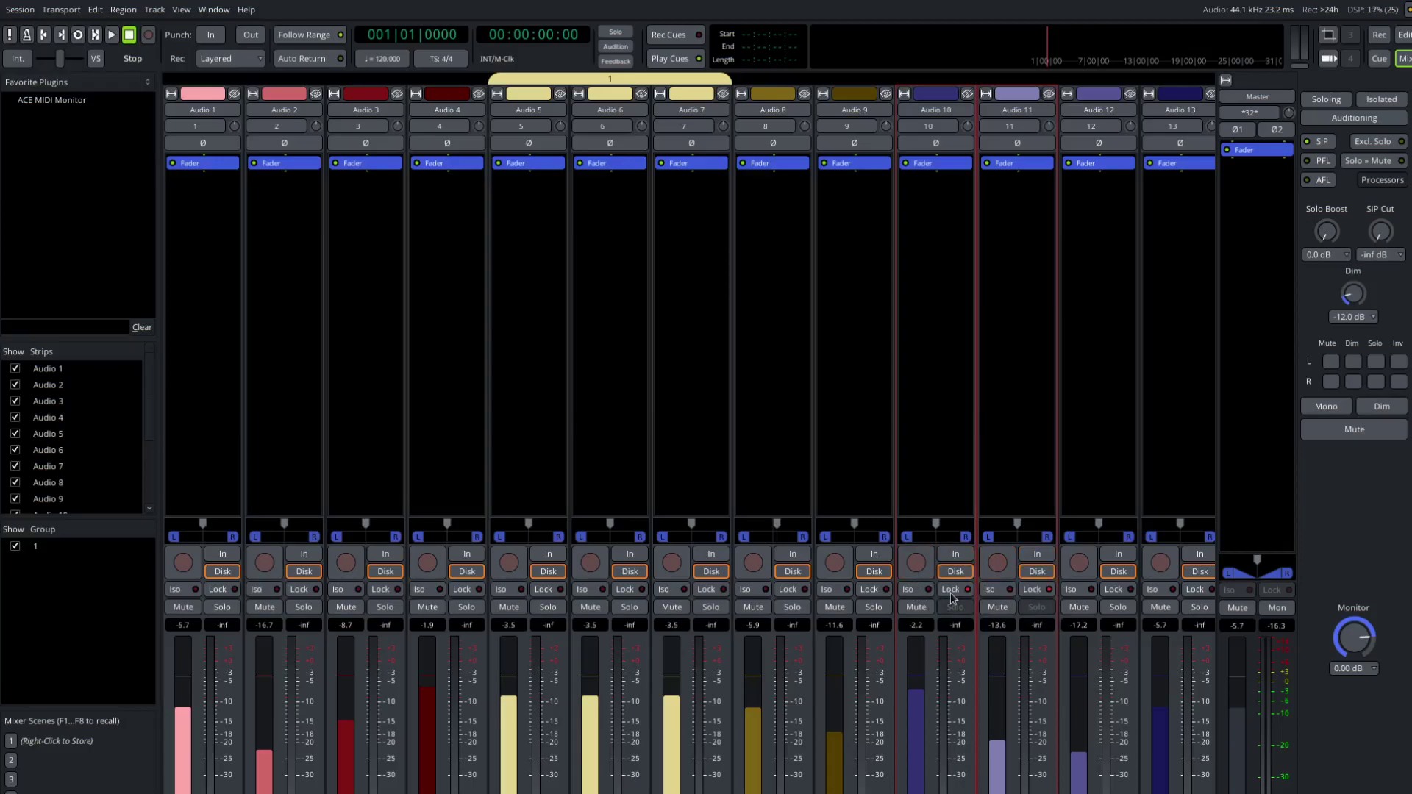
Toggle input and disk monitoring on and off for both tracks, leaving Audio 10's trim at 0.00 dB.
{"action": "left_click", "coordinate": [960, 557]}
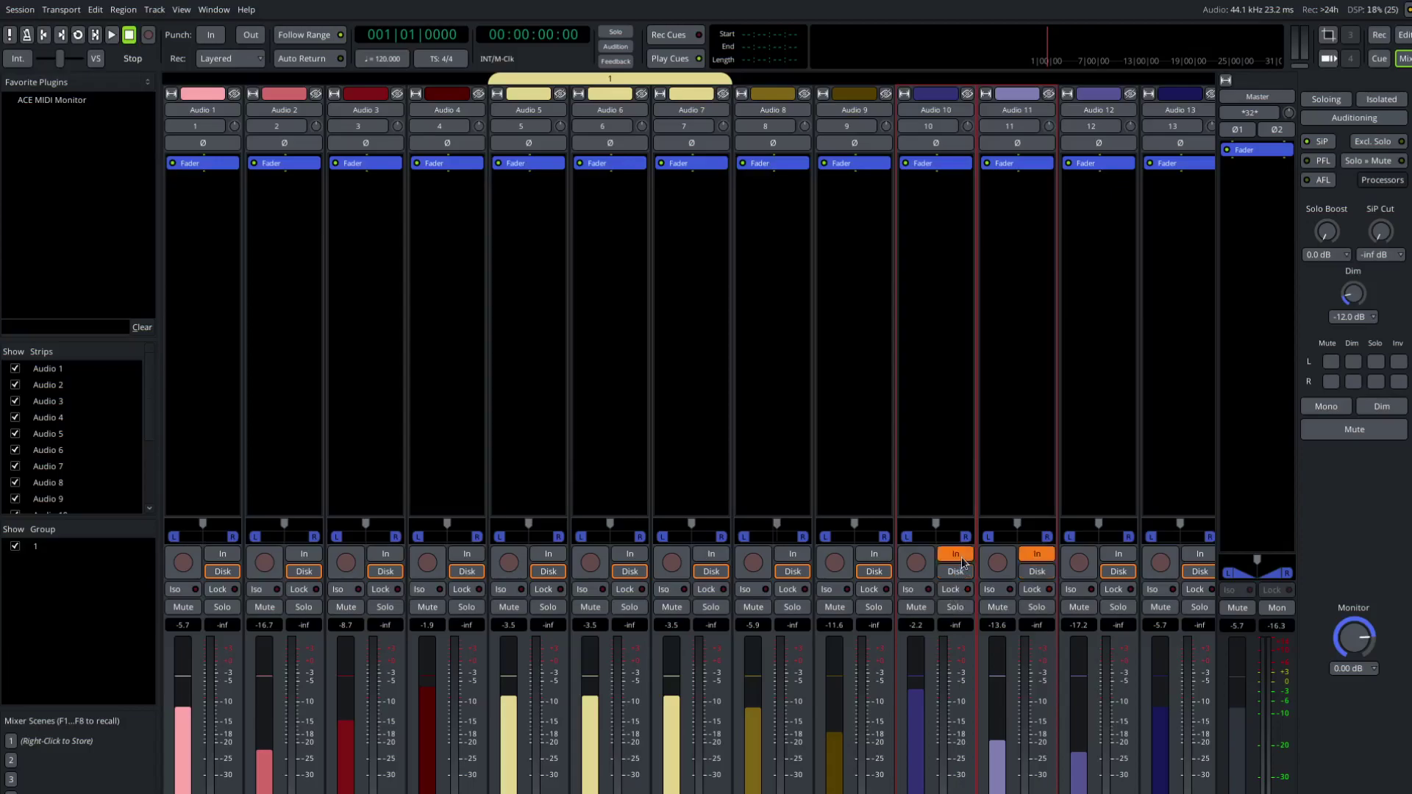
{"action": "left_click", "coordinate": [960, 557]}
{"action": "left_click", "coordinate": [957, 566]}
{"action": "left_click", "coordinate": [957, 566]}
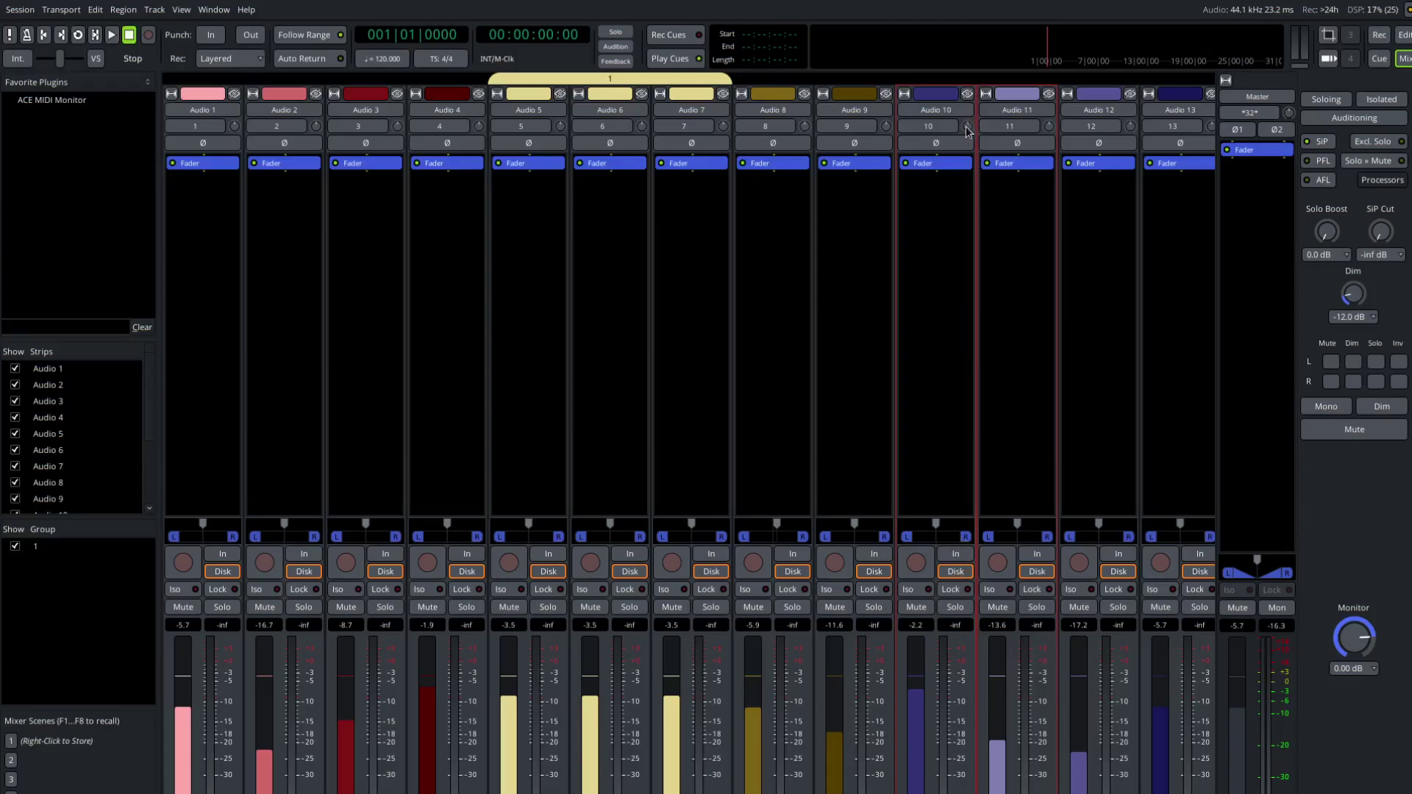
{"action": "mouse_move", "coordinate": [969, 125]}
{"action": "left_mouse_down"}
{"action": "mouse_move", "coordinate": [967, 86]}
{"action": "mouse_move", "coordinate": [956, 193]}
{"action": "mouse_move", "coordinate": [969, 118]}
{"action": "mouse_move", "coordinate": [966, 131]}
{"action": "left_mouse_up"}
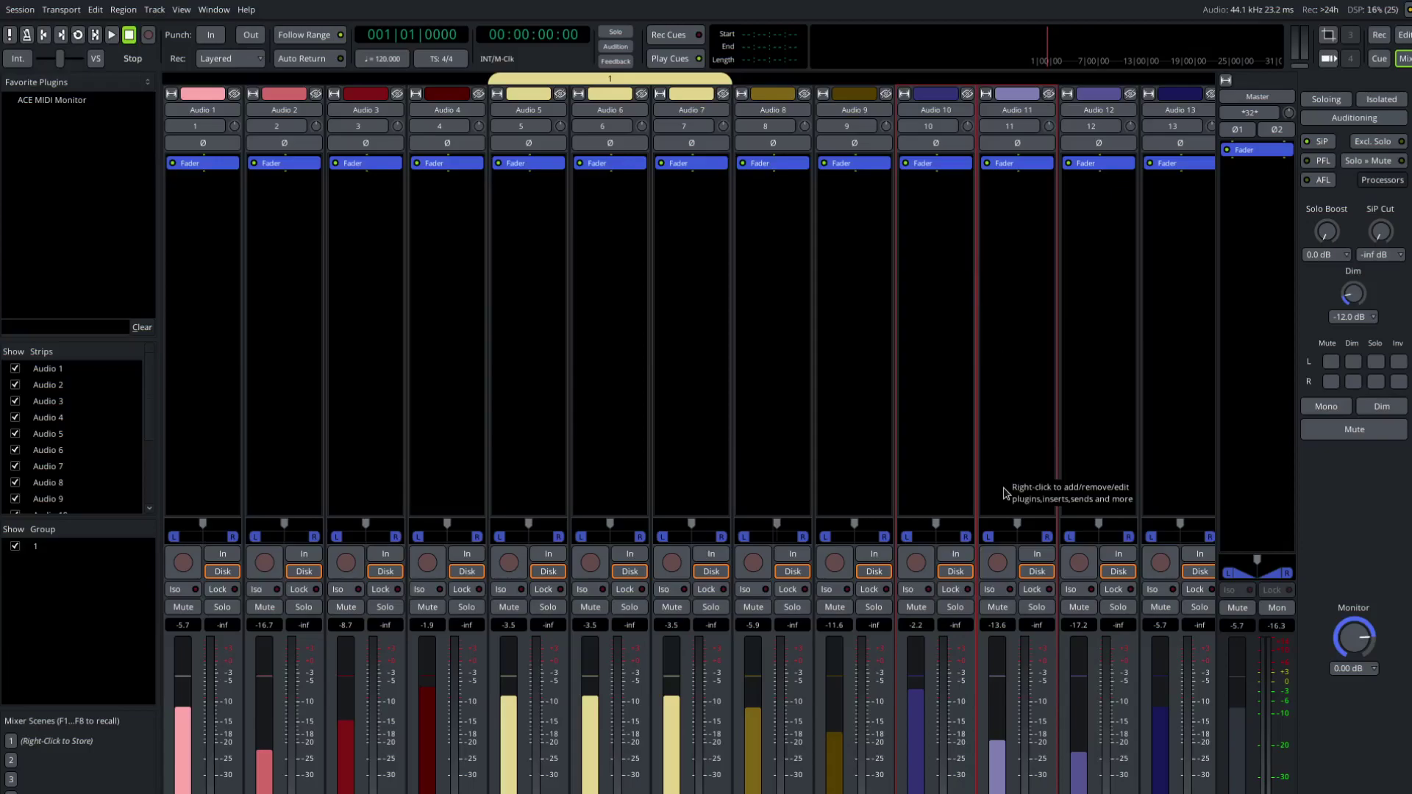
Pan Audio 10 mostly left, then shift Audio 11's panner right to about L 24 / R 76.
{"action": "mouse_move", "coordinate": [993, 531]}
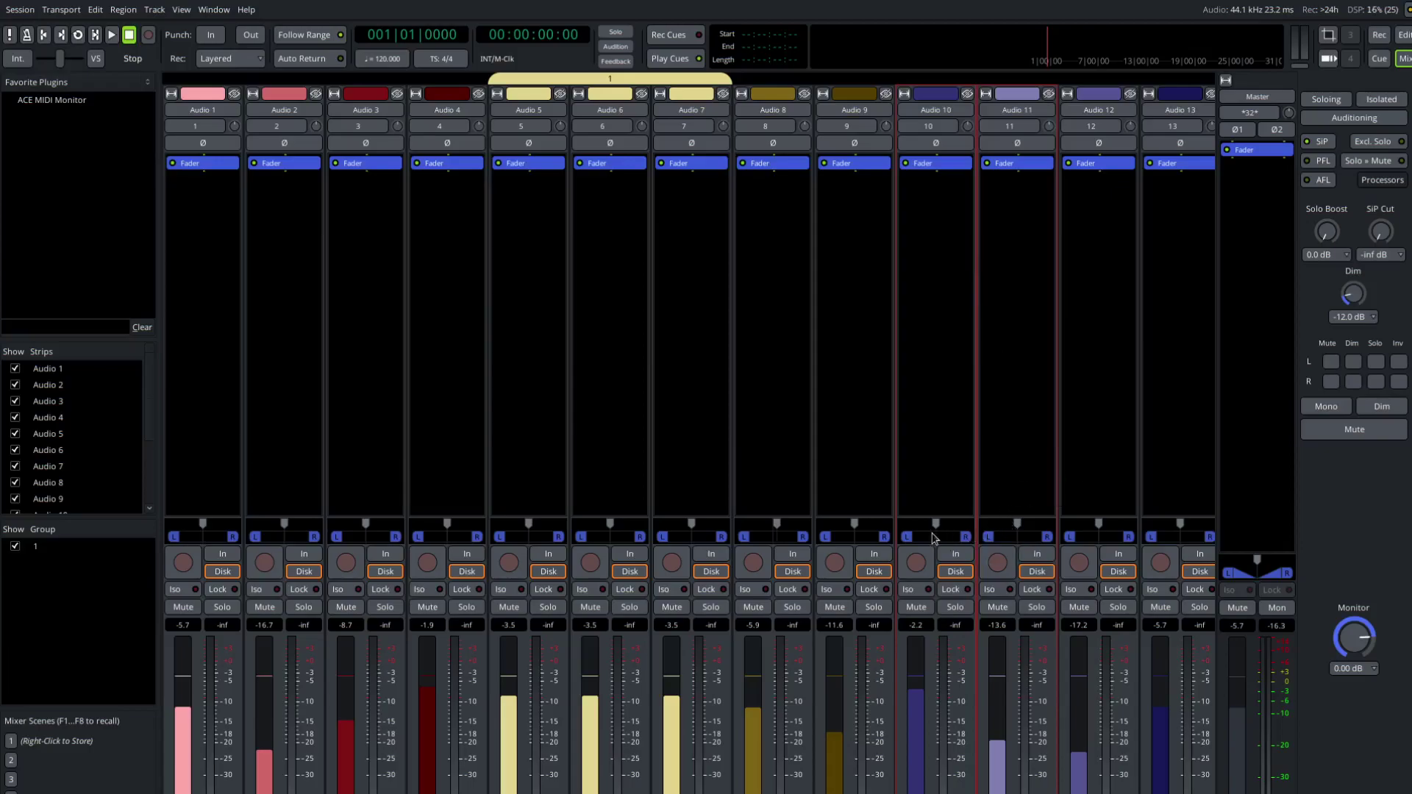
{"action": "mouse_move", "coordinate": [941, 536]}
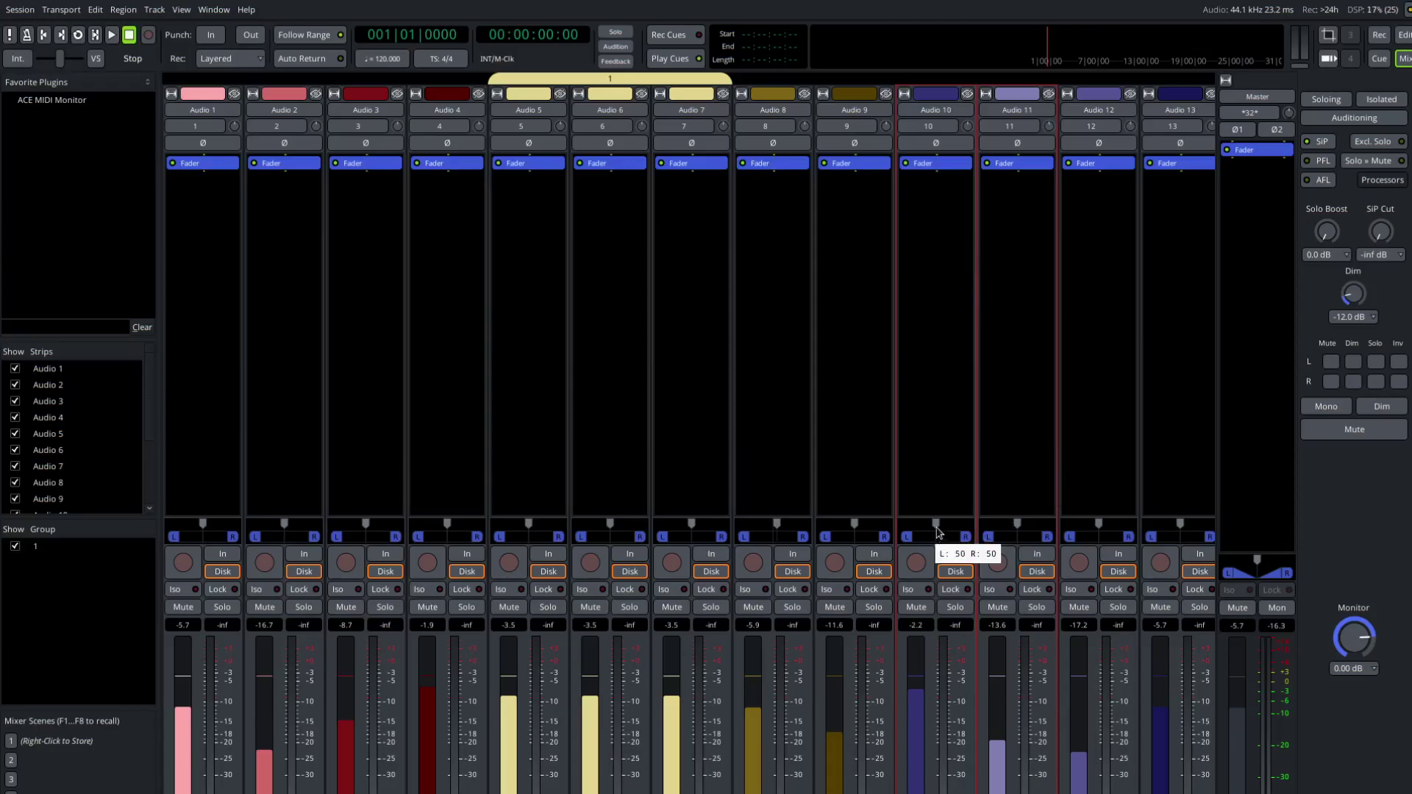
{"action": "mouse_move", "coordinate": [944, 536]}
{"action": "left_mouse_down"}
{"action": "mouse_move", "coordinate": [904, 534]}
{"action": "mouse_move", "coordinate": [936, 534]}
{"action": "left_mouse_up"}
{"action": "mouse_move", "coordinate": [1021, 531]}
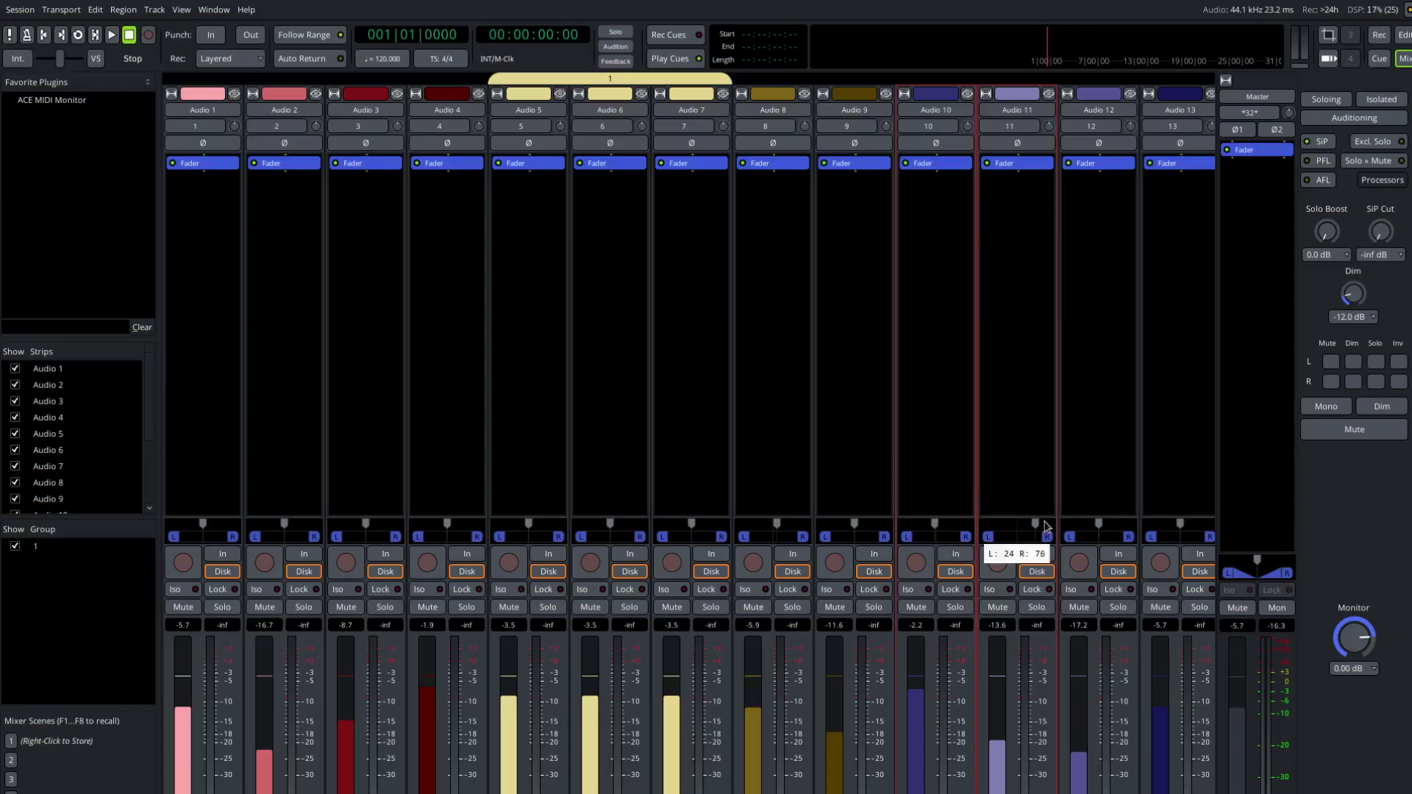
{"action": "scroll", "coordinate": [1021, 532], "scroll_direction": "up", "scroll_amount": 1}
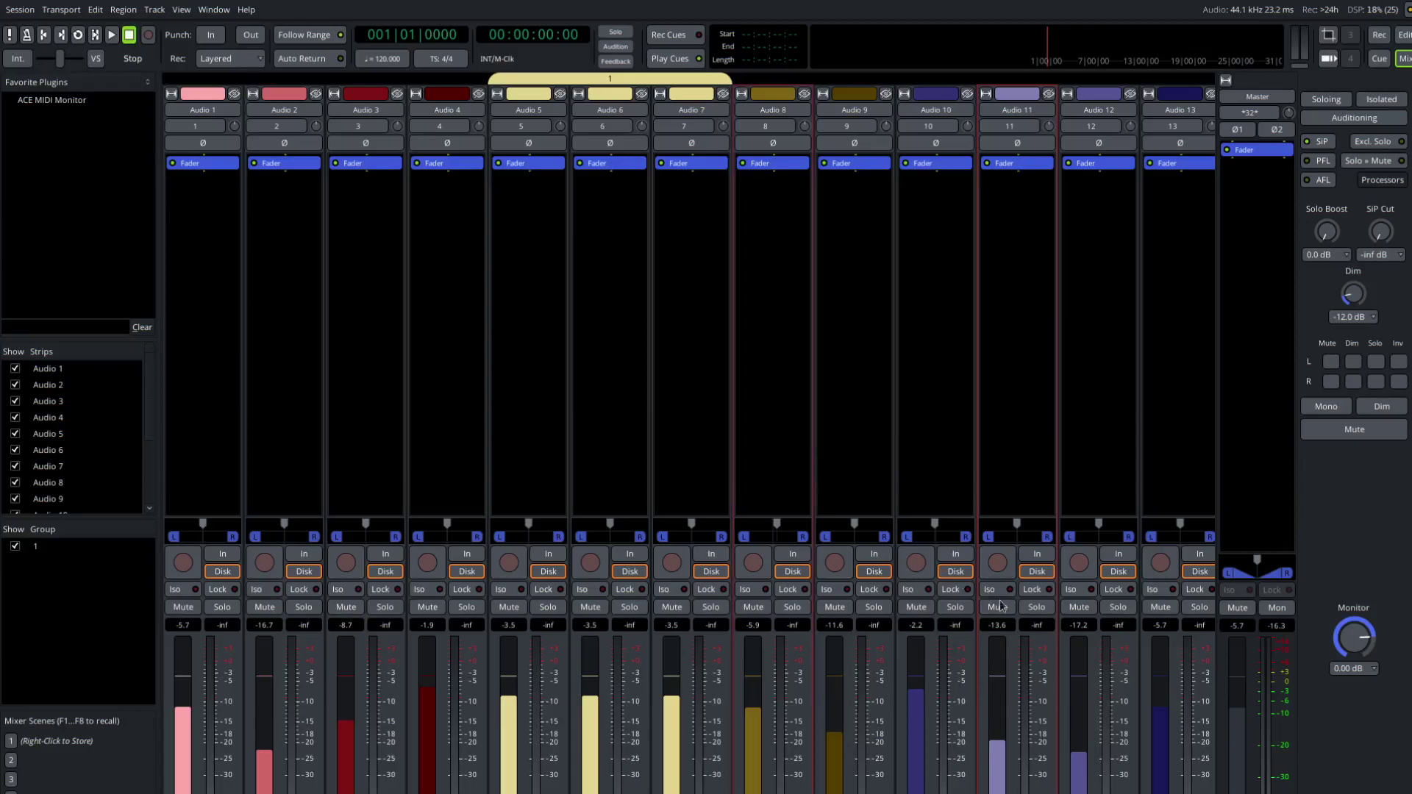
Move Audio 8's fader down, up and down, ending Audio 8 at -3.4 dB and Audio 11 at -11.2 dB.
{"action": "mouse_move", "coordinate": [1002, 781]}
{"action": "left_mouse_down"}
{"action": "mouse_move", "coordinate": [1002, 745]}
{"action": "mouse_move", "coordinate": [1002, 793]}
{"action": "left_mouse_up"}
{"action": "left_click_drag", "start_coordinate": [760, 764], "coordinate": [752, 717]}
{"action": "left_click_drag", "start_coordinate": [752, 723], "coordinate": [753, 731]}
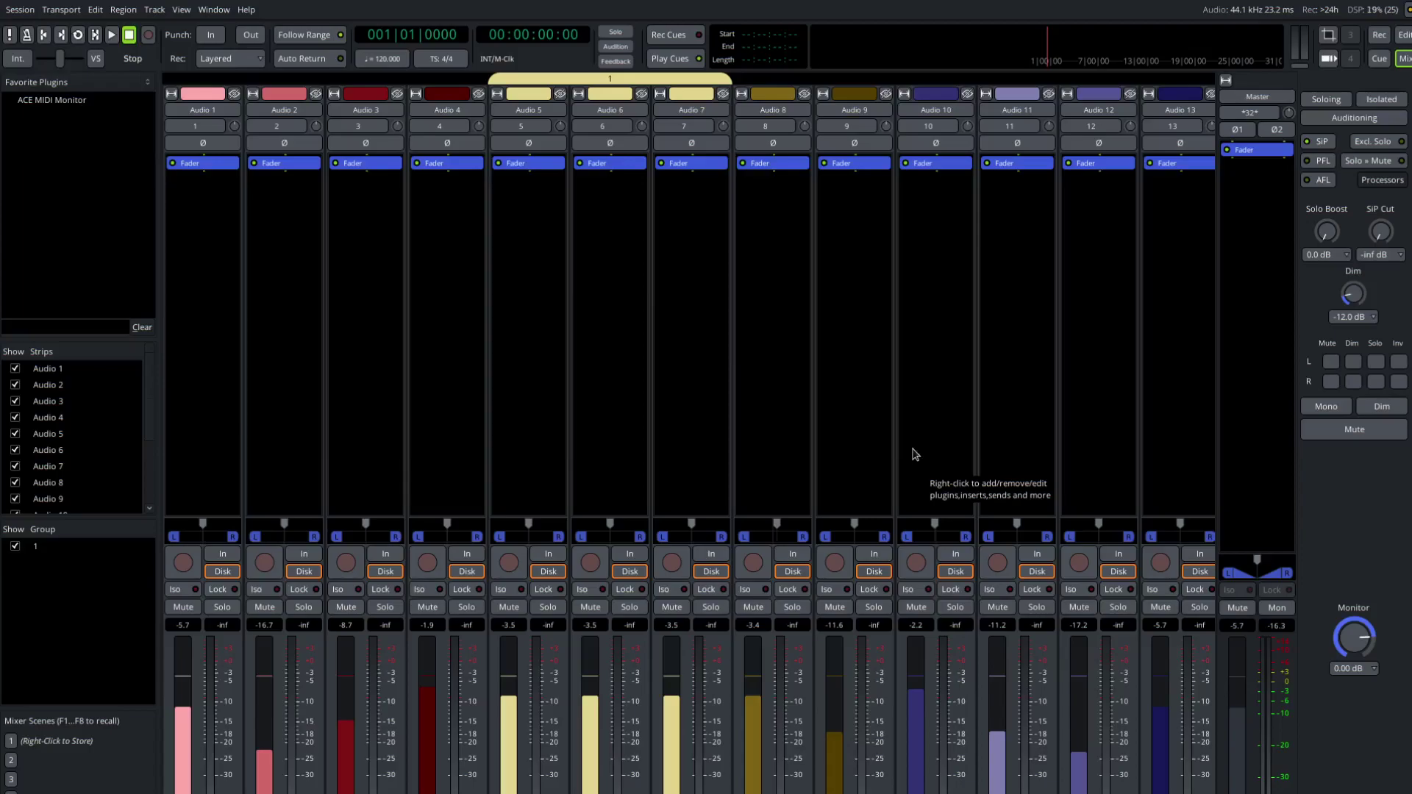
Select the Audio 5–7 group and drag Audio 7's fader so all three settle at -0.5 dB.
{"action": "left_click", "coordinate": [671, 343]}
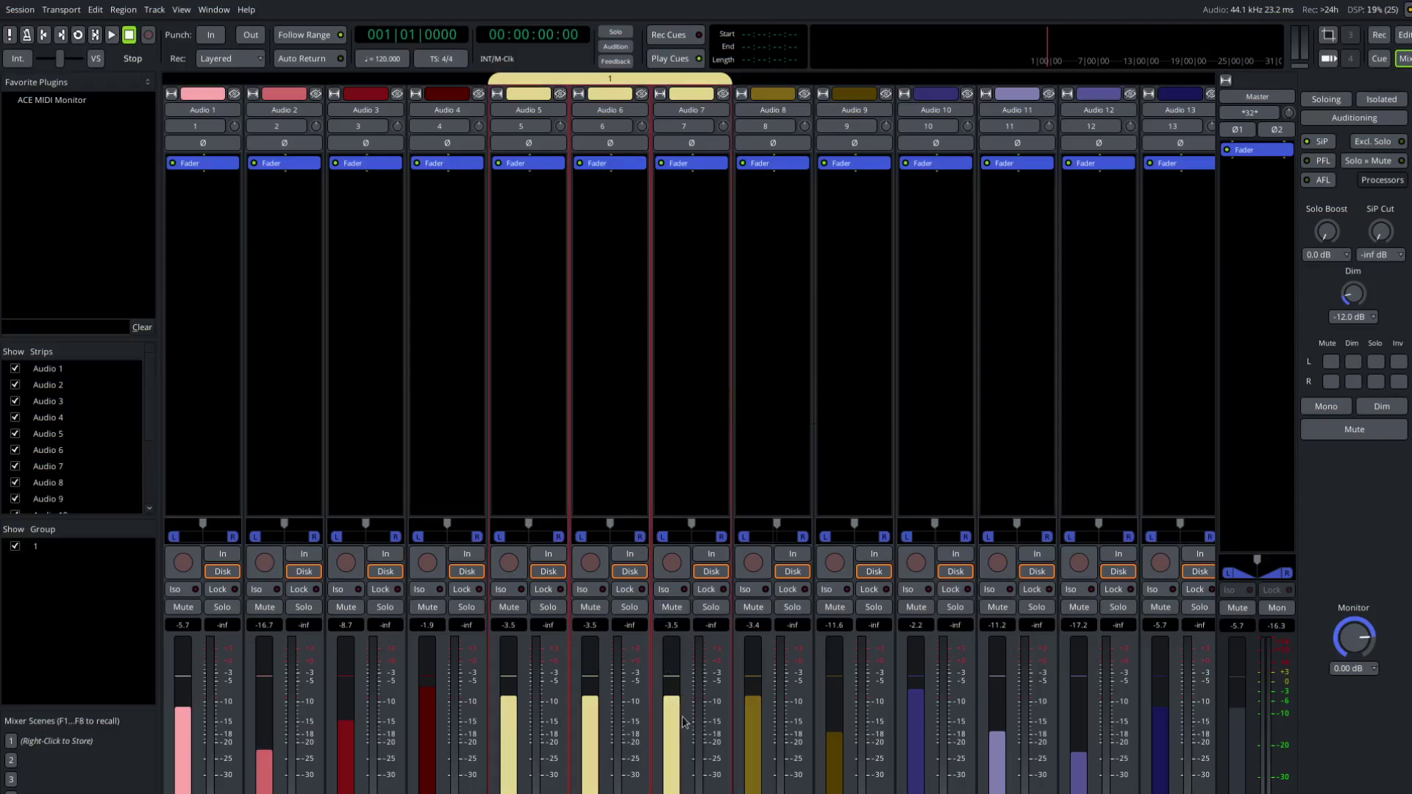
{"action": "mouse_move", "coordinate": [675, 715]}
{"action": "left_mouse_down"}
{"action": "mouse_move", "coordinate": [678, 743]}
{"action": "mouse_move", "coordinate": [678, 721]}
{"action": "left_mouse_up"}
{"action": "left_click_drag", "start_coordinate": [678, 721], "coordinate": [677, 701]}
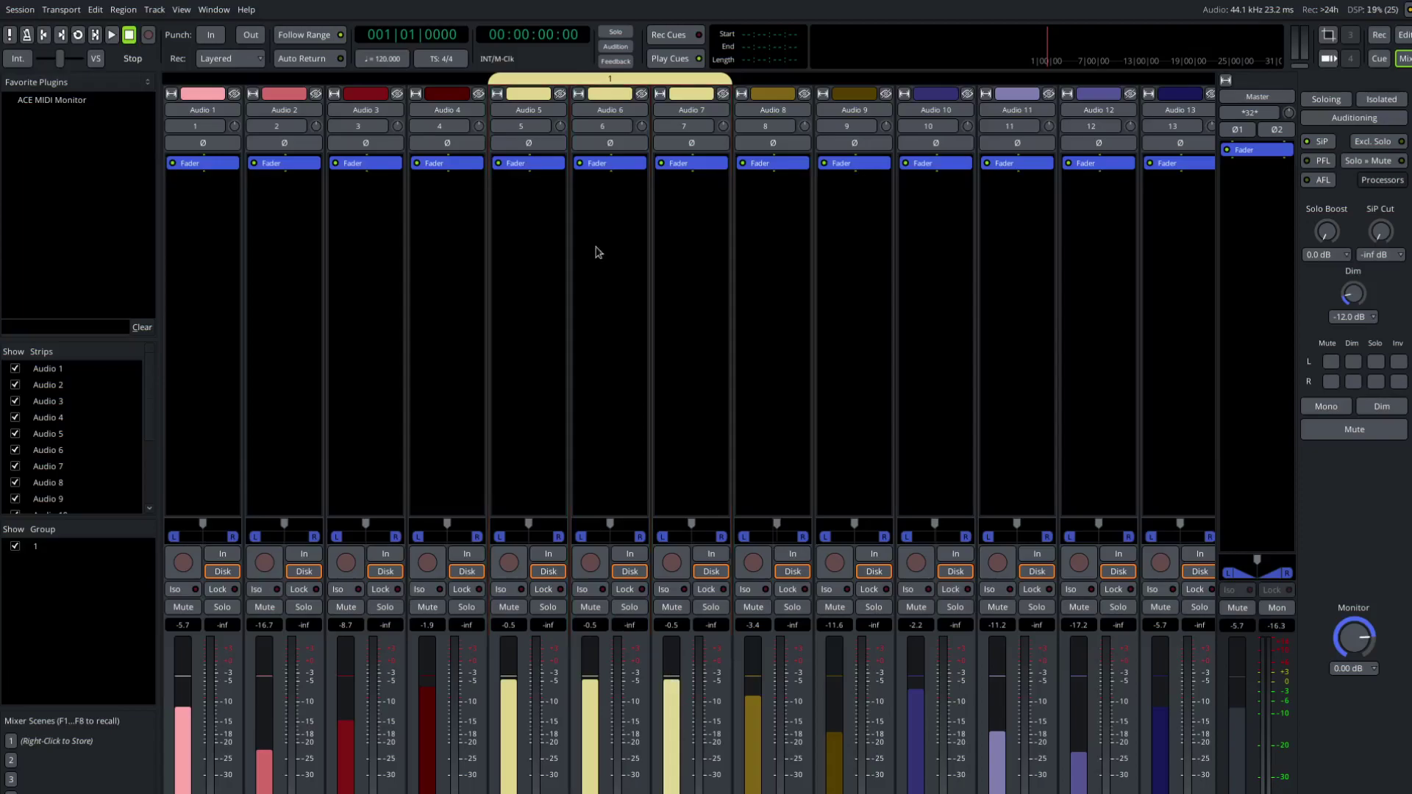
Untick Selection in group 1's Edit Group settings, then select Audio 6 by itself.
{"action": "right_click", "coordinate": [654, 80]}
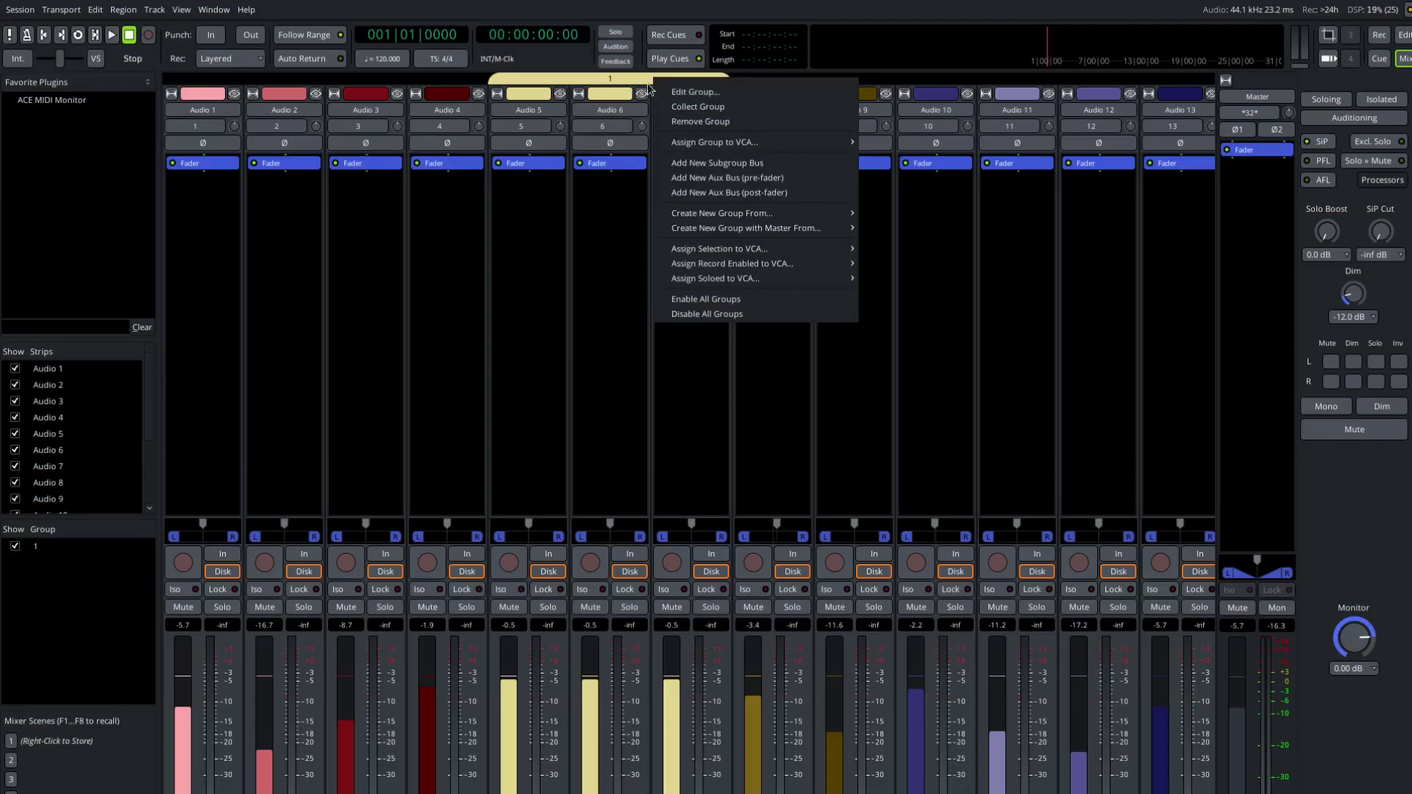
{"action": "left_click", "coordinate": [676, 94]}
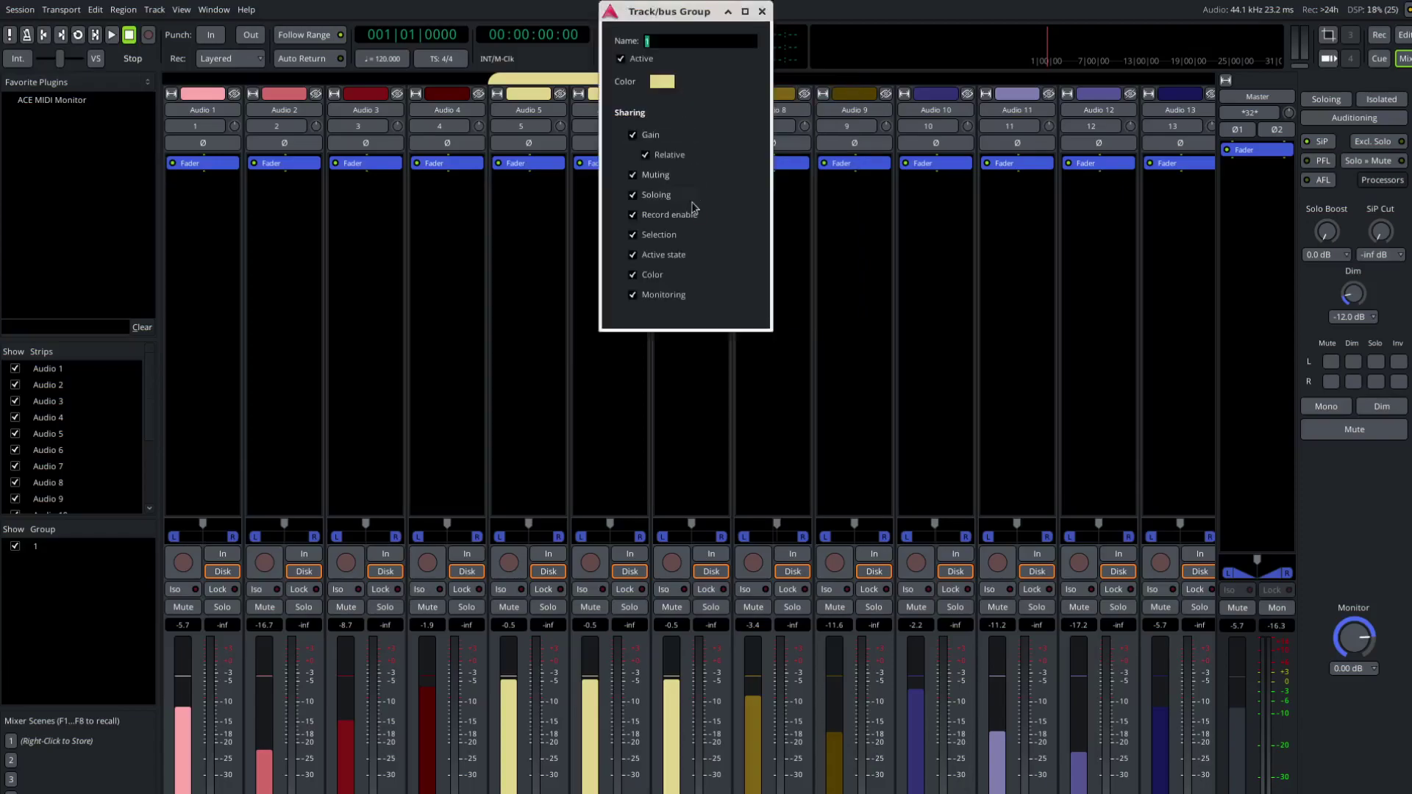
{"action": "left_click", "coordinate": [634, 239]}
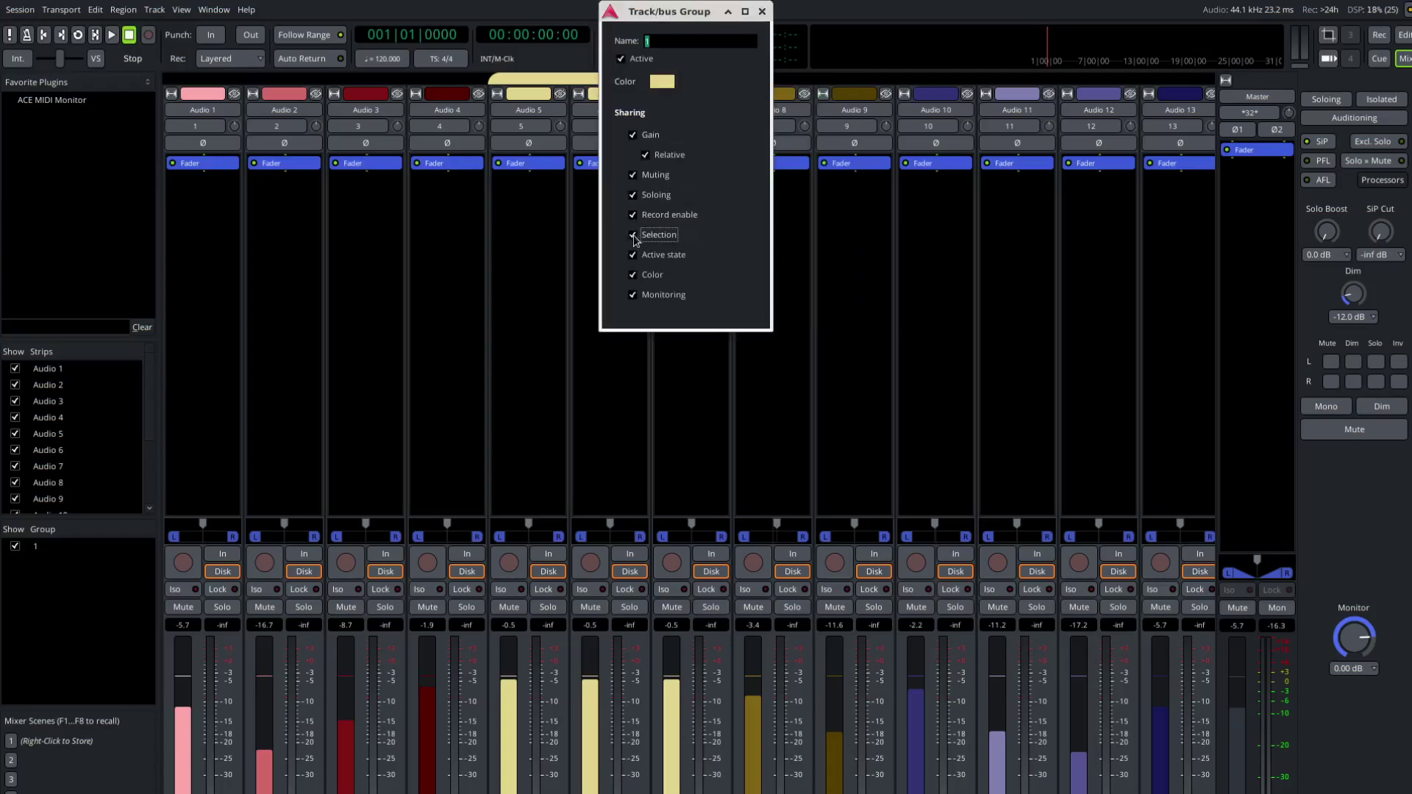
{"action": "left_click", "coordinate": [762, 11]}
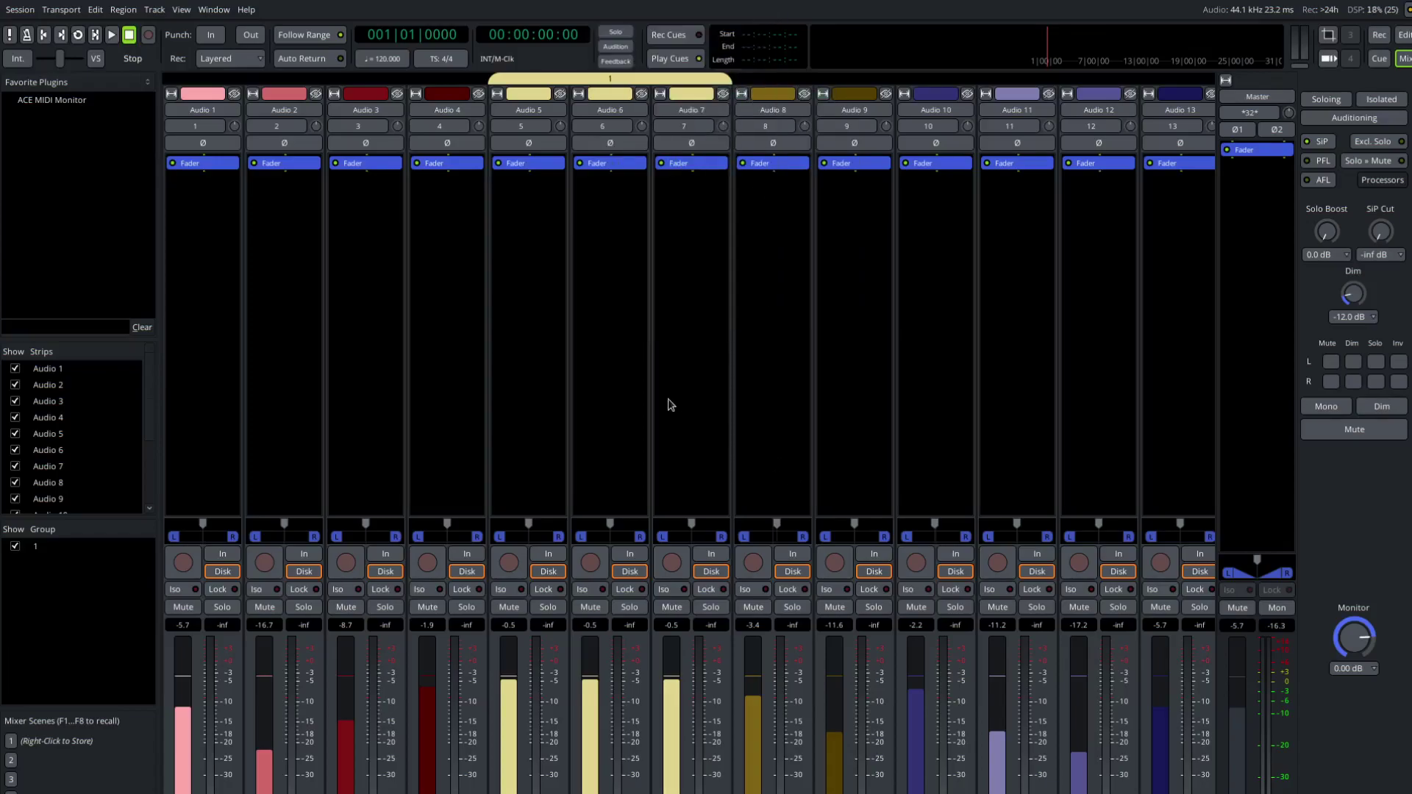
{"action": "left_click", "coordinate": [627, 401]}
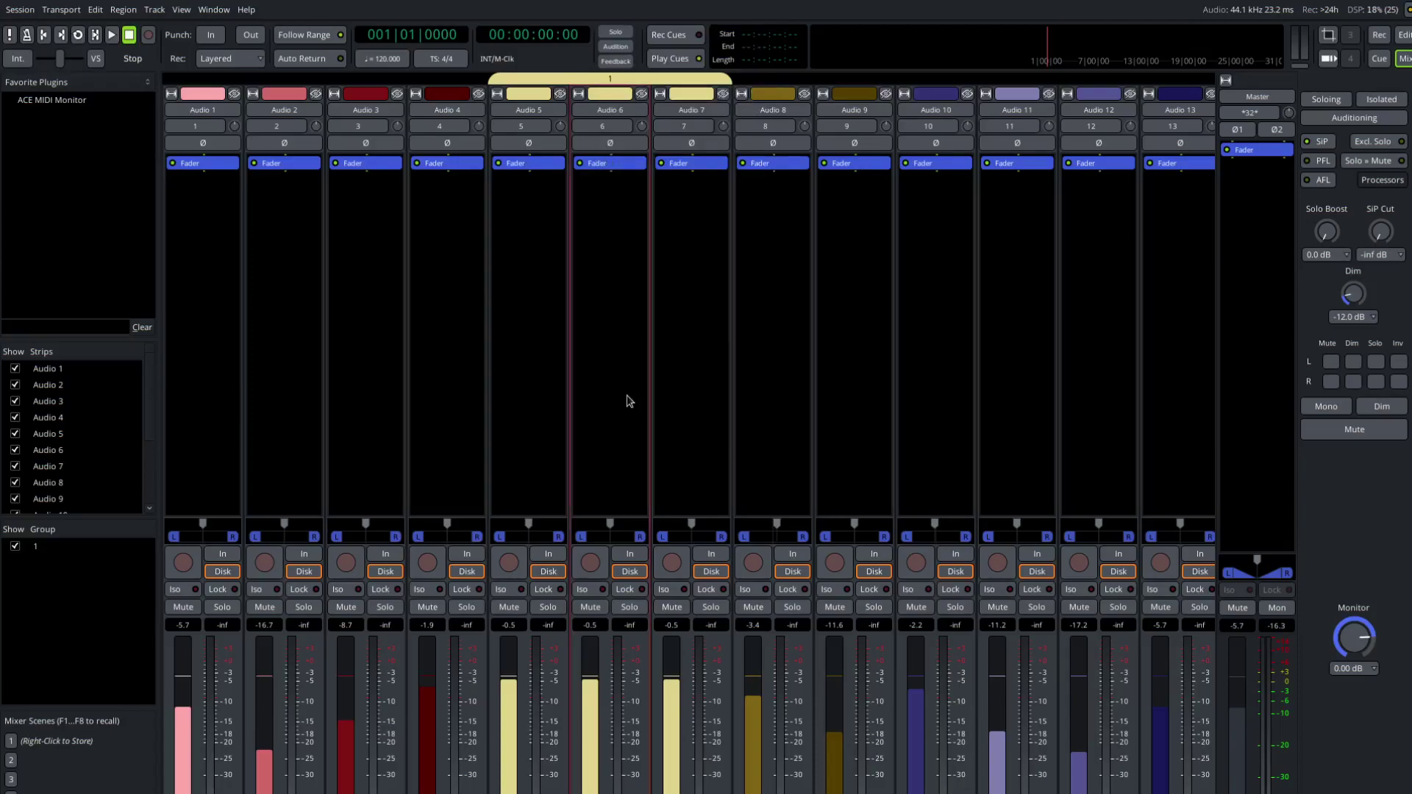
Select Audio 7, 12 and 11 and lower them together to -3.0, -13.6 and -19.8 dB.
{"action": "left_click", "coordinate": [688, 402]}
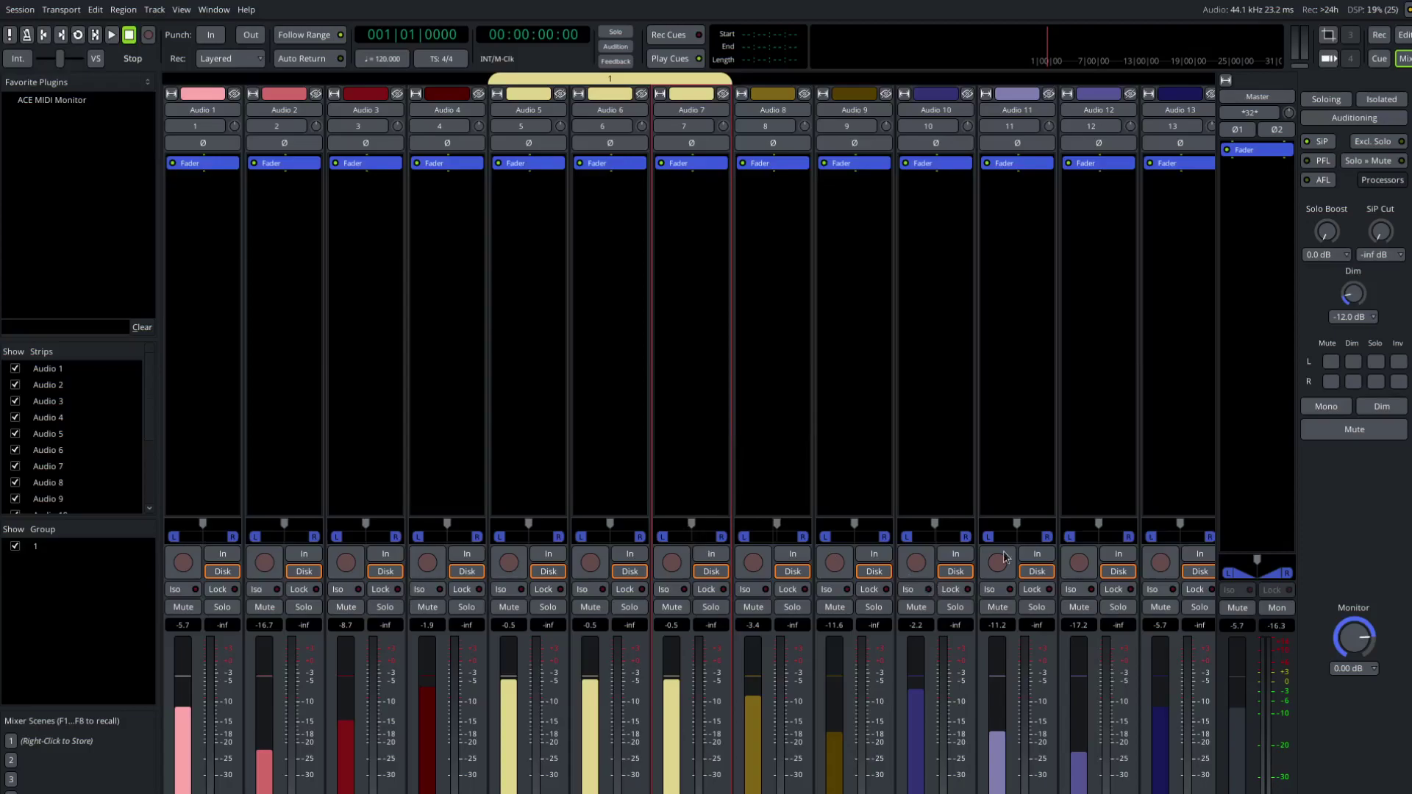
{"action": "left_click", "coordinate": [1063, 409], "text": "ctrl"}
{"action": "left_click", "coordinate": [1040, 409], "text": "ctrl"}
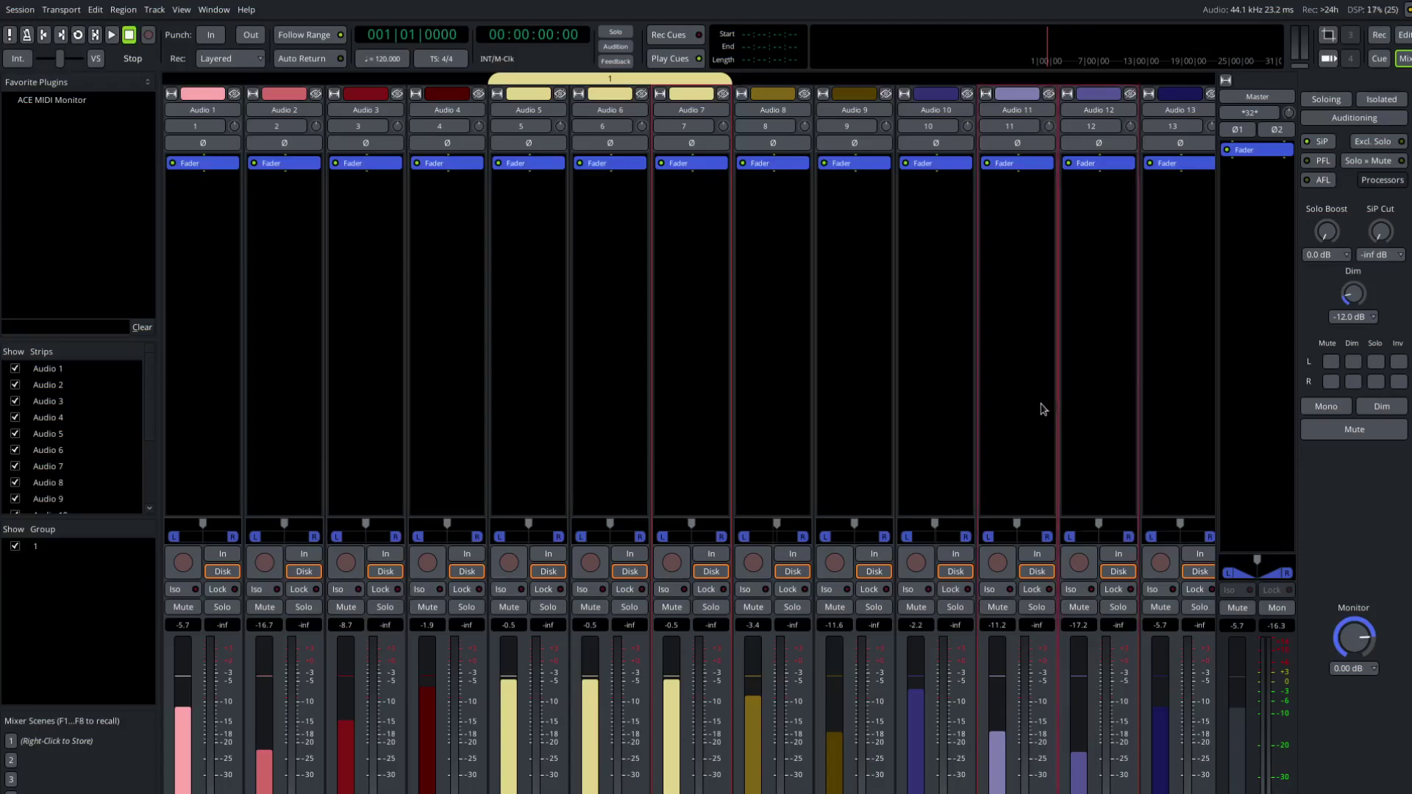
{"action": "mouse_move", "coordinate": [1002, 739]}
{"action": "left_mouse_down"}
{"action": "mouse_move", "coordinate": [994, 706]}
{"action": "mouse_move", "coordinate": [998, 758]}
{"action": "mouse_move", "coordinate": [997, 743]}
{"action": "left_mouse_up"}
Clear the selection and re-tick Selection in group 1's Edit Group settings.
{"action": "left_click", "coordinate": [745, 466]}
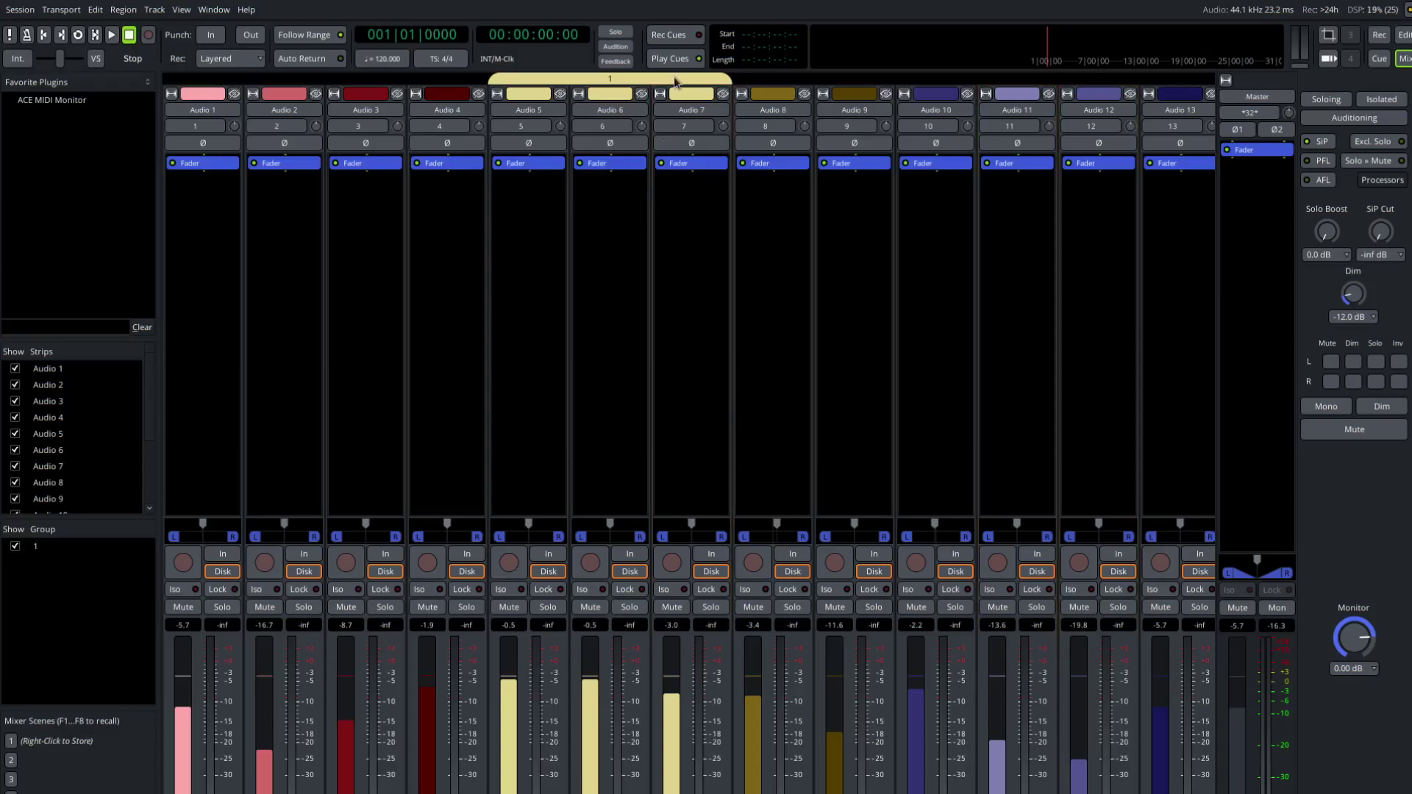
{"action": "right_click", "coordinate": [649, 78]}
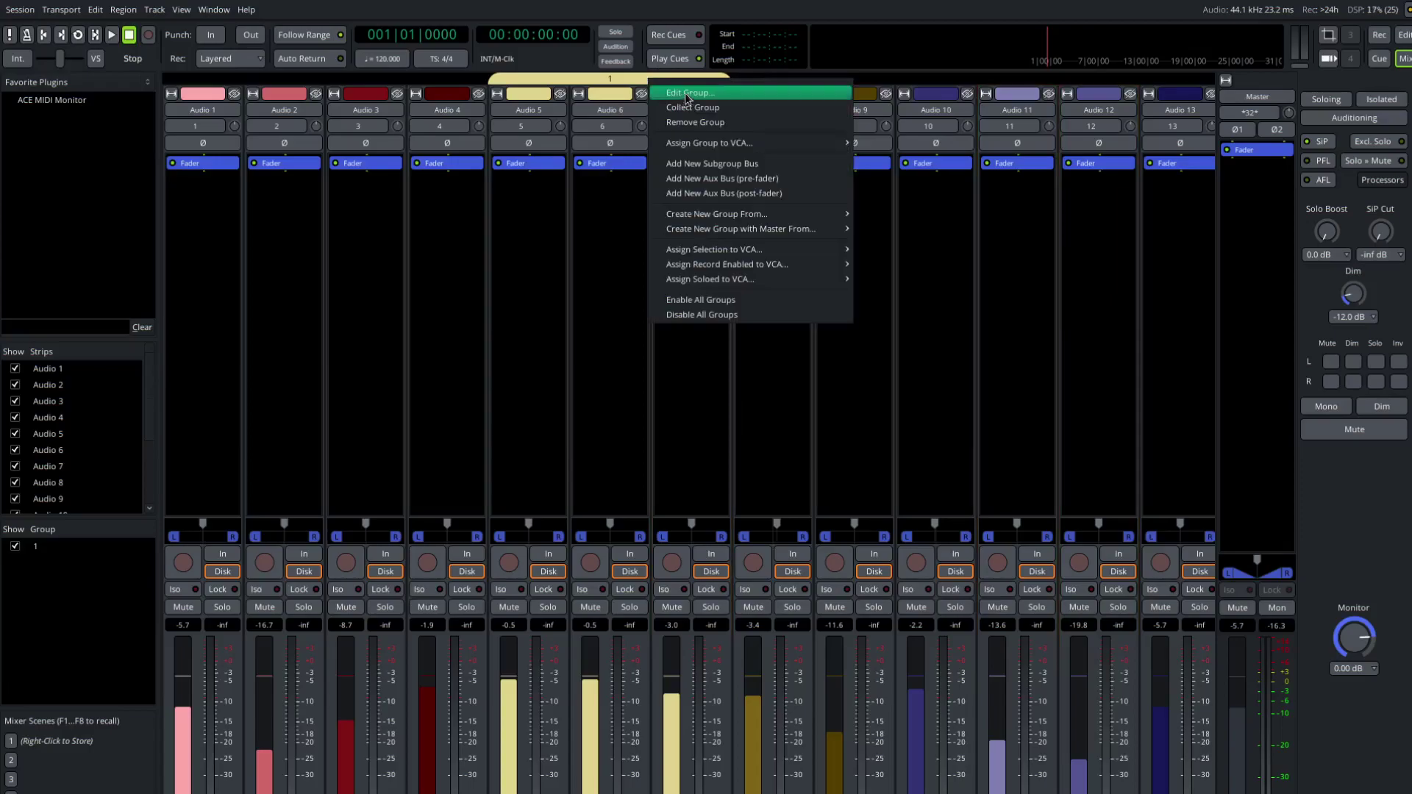
{"action": "left_click", "coordinate": [805, 97]}
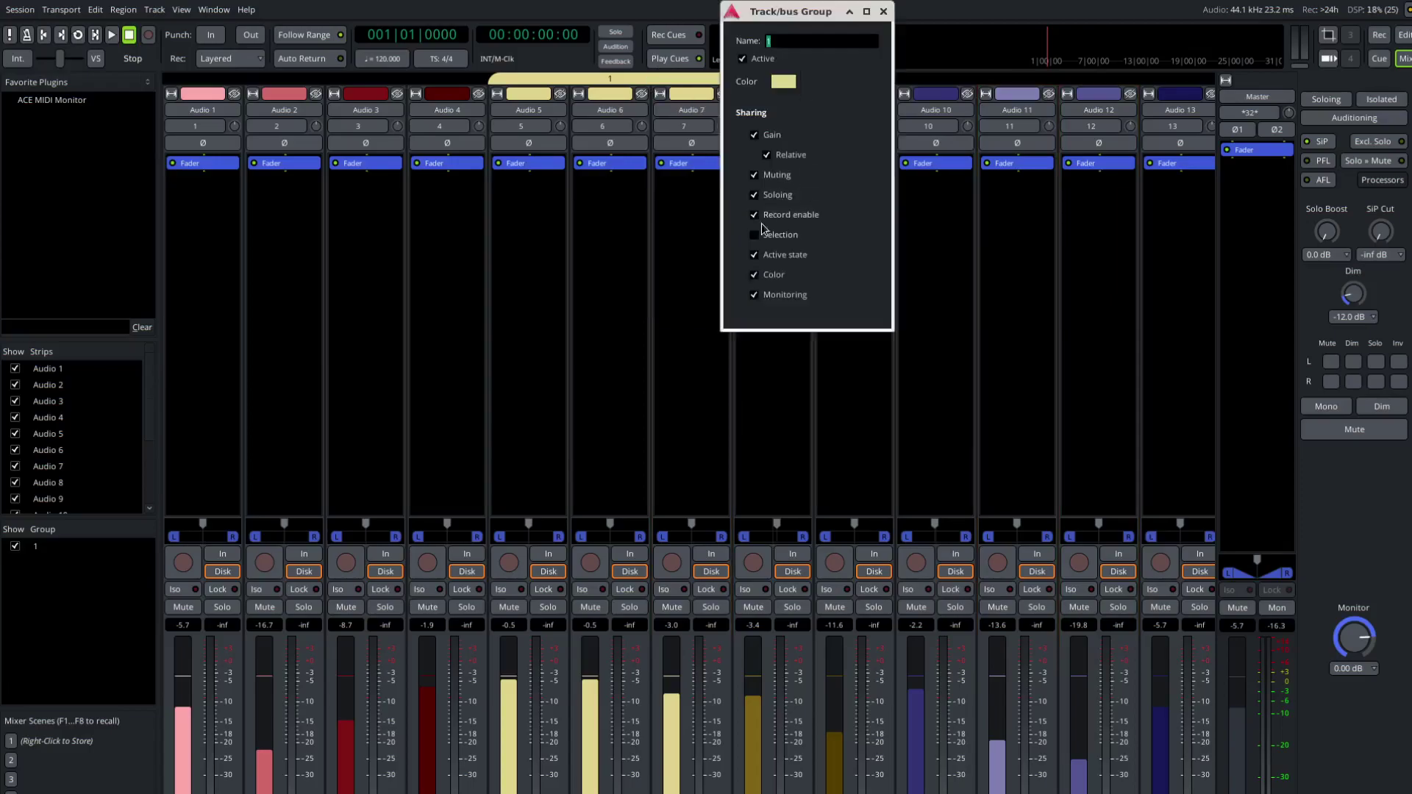
{"action": "left_click", "coordinate": [758, 236]}
{"action": "left_click", "coordinate": [883, 11]}
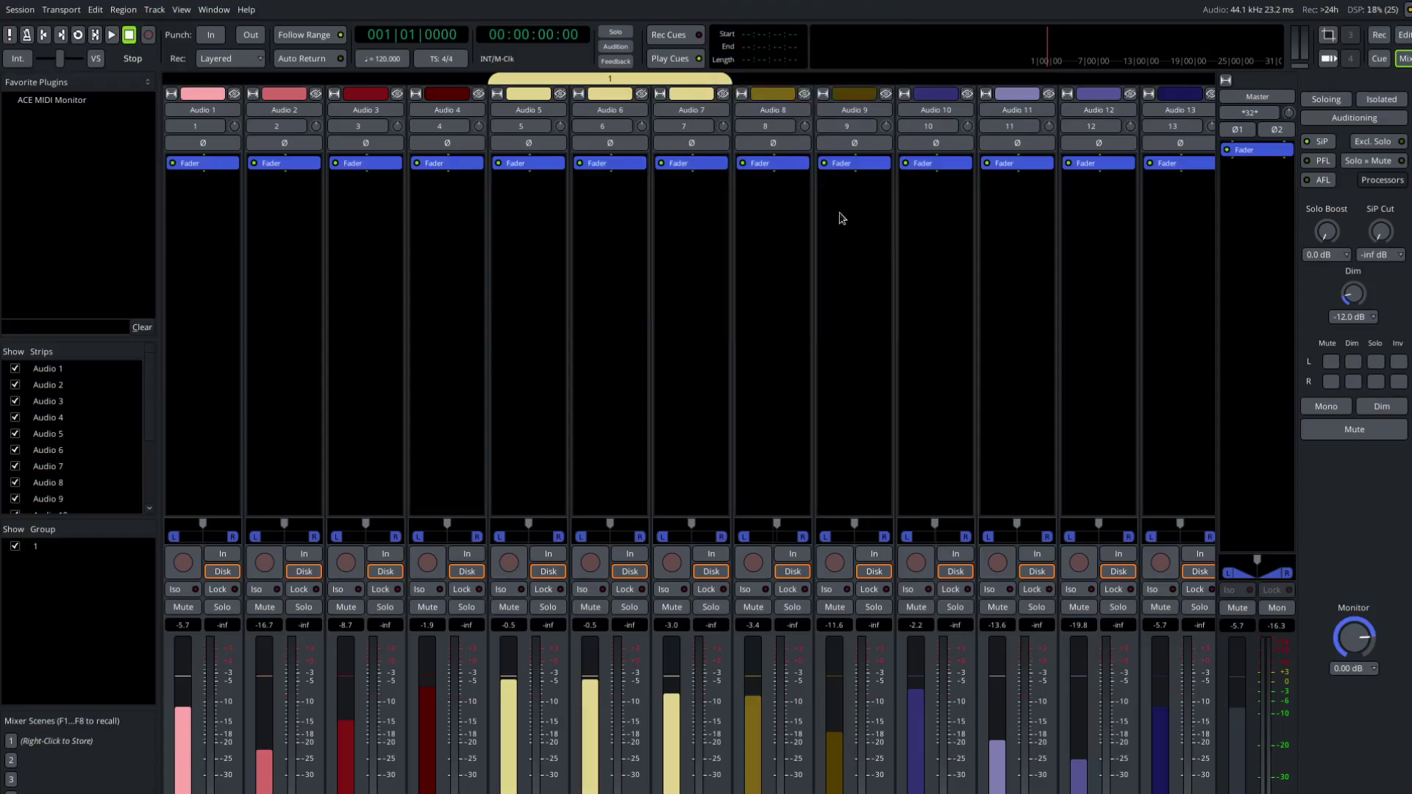
Select group 1 plus Audio 11, solo and mute them, and lower them to -5.5, -5.5, -8.1 and -18.7 dB.
{"action": "left_click", "coordinate": [684, 388]}
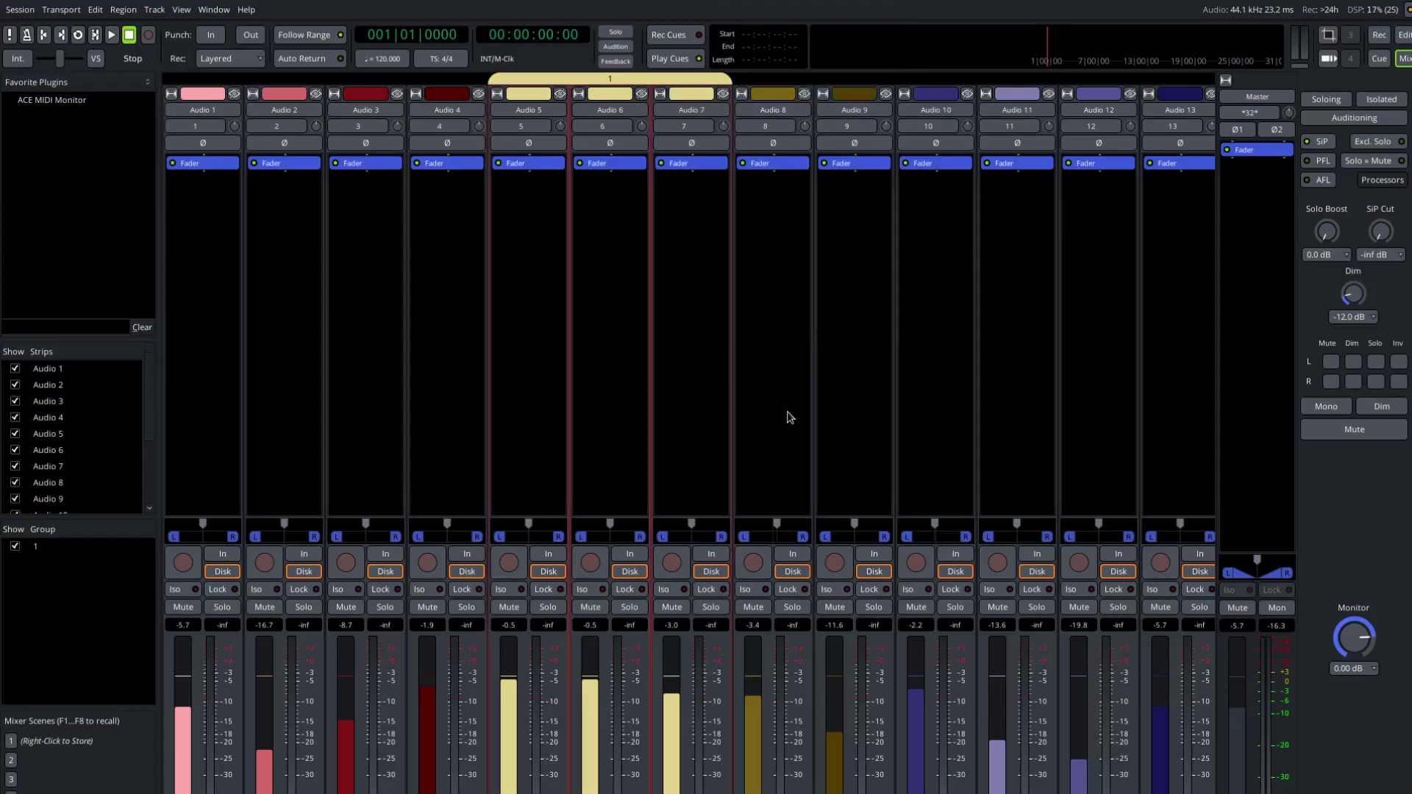
{"action": "left_click", "coordinate": [1011, 378], "text": "ctrl"}
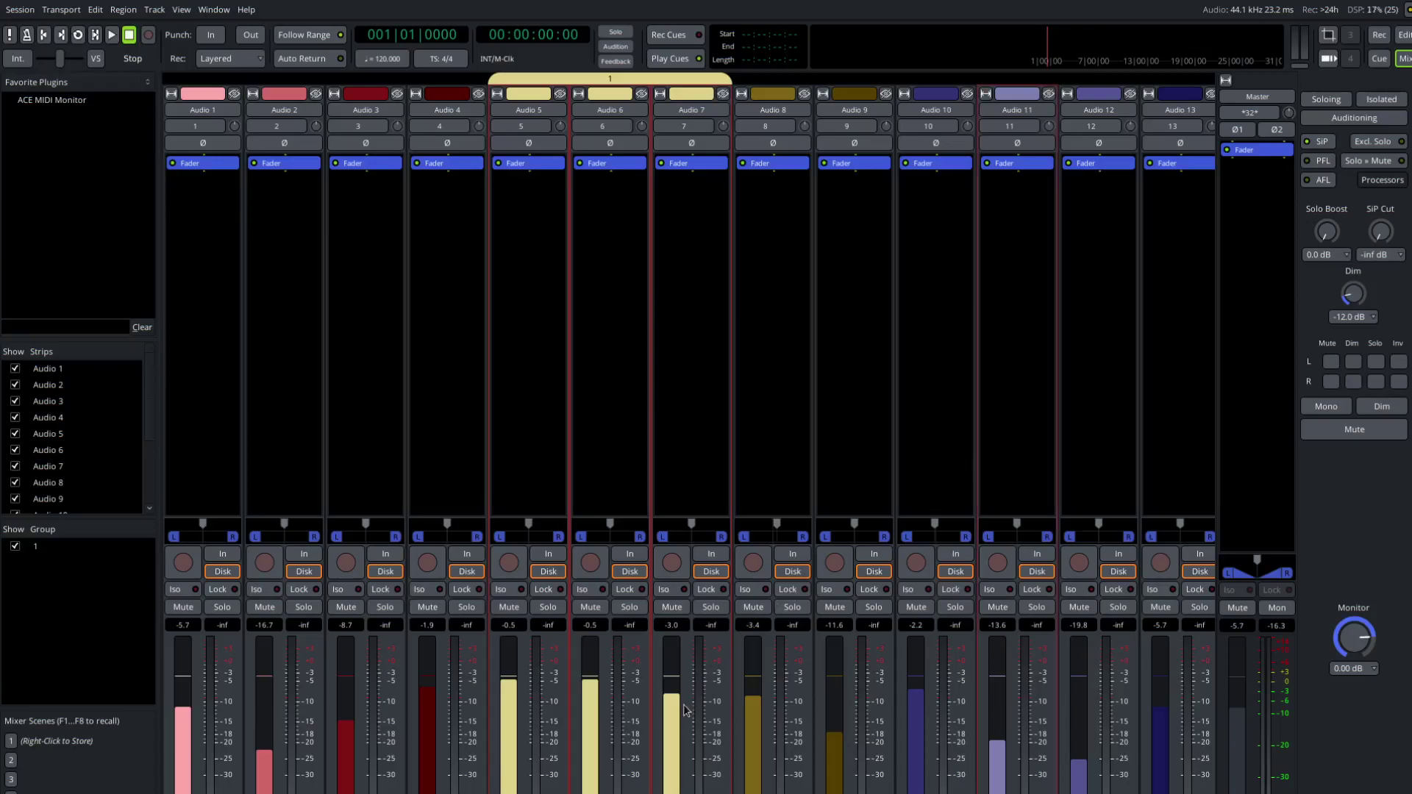
{"action": "mouse_move", "coordinate": [675, 720]}
{"action": "left_mouse_down"}
{"action": "mouse_move", "coordinate": [671, 730]}
{"action": "mouse_move", "coordinate": [668, 695]}
{"action": "mouse_move", "coordinate": [668, 737]}
{"action": "left_mouse_up"}
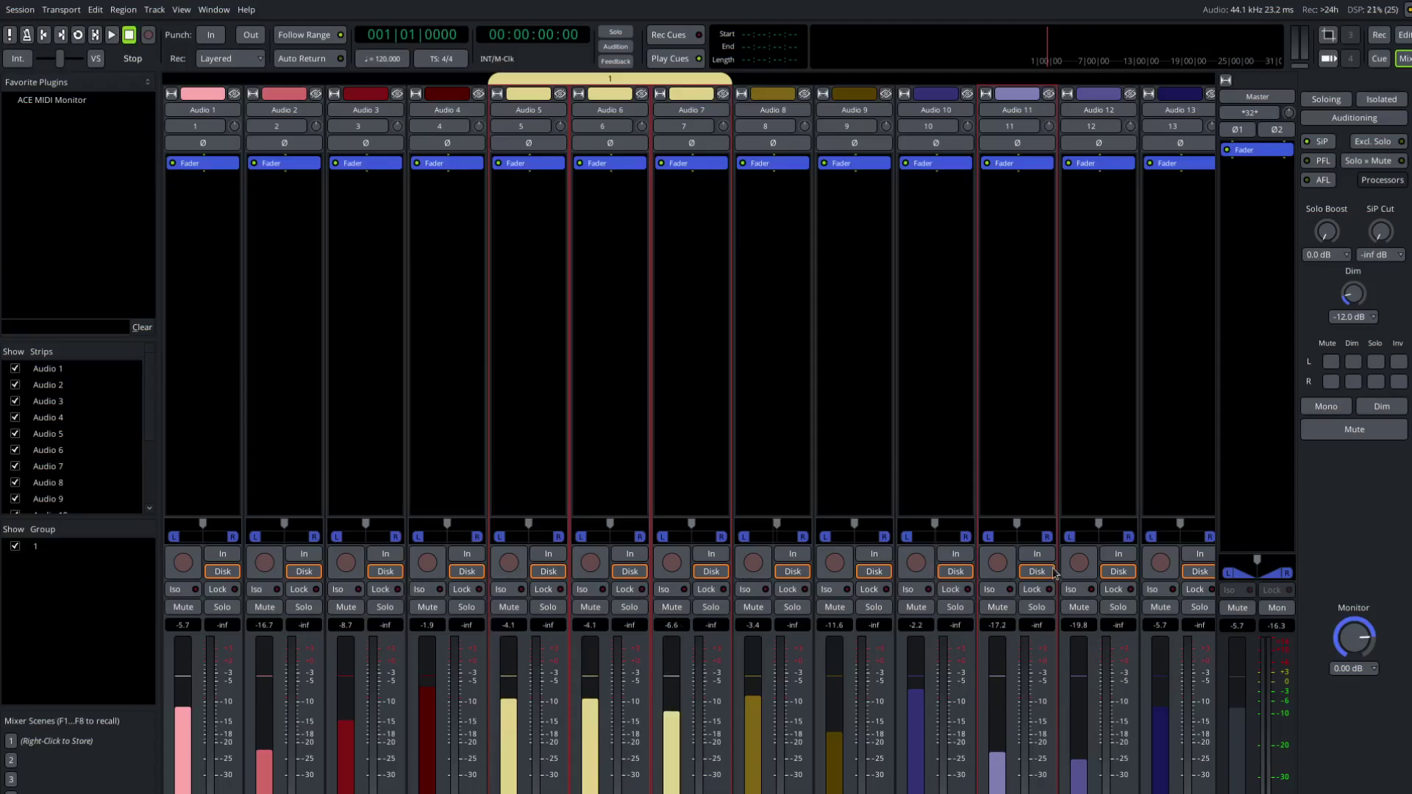
{"action": "left_click", "coordinate": [631, 610]}
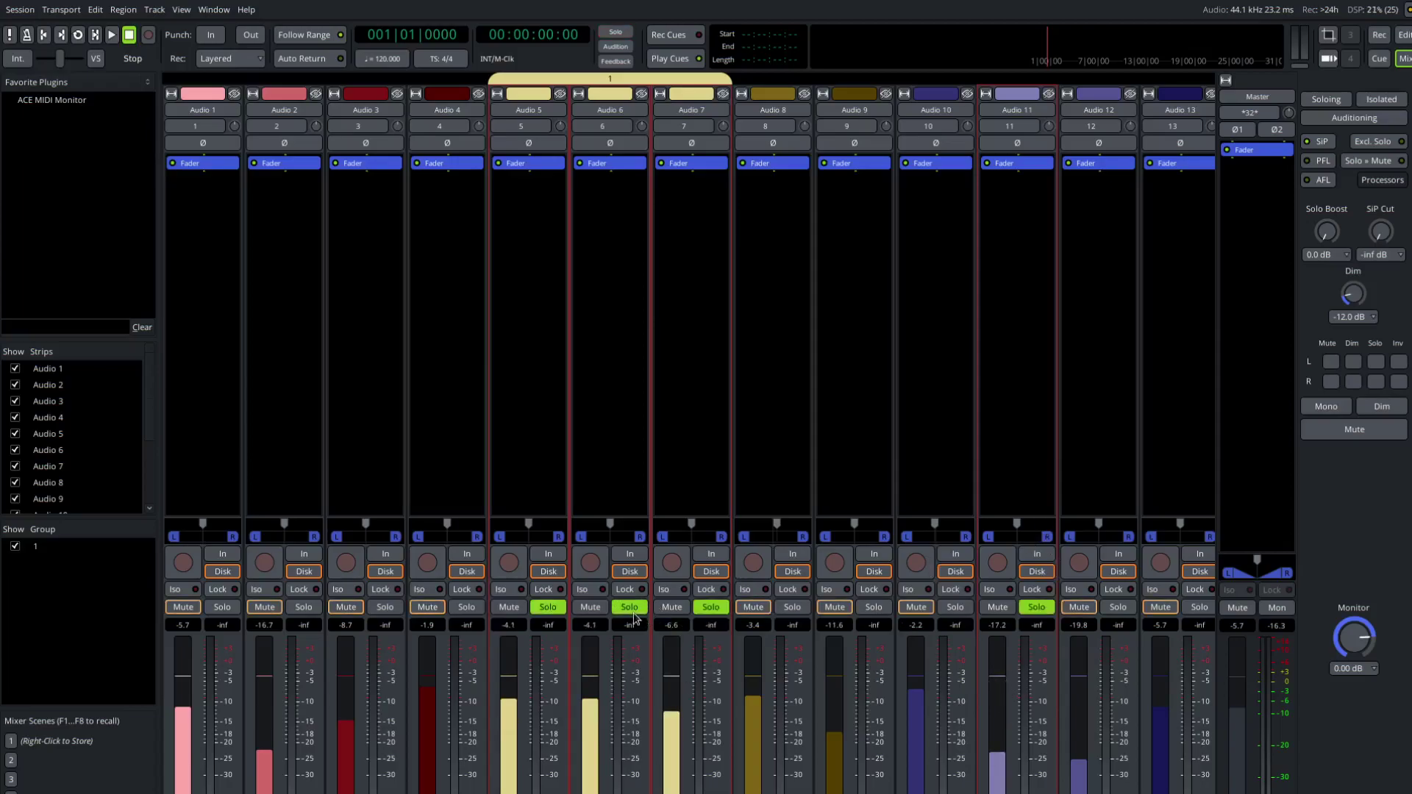
{"action": "left_click", "coordinate": [672, 608]}
{"action": "left_click_drag", "start_coordinate": [671, 718], "coordinate": [671, 726]}
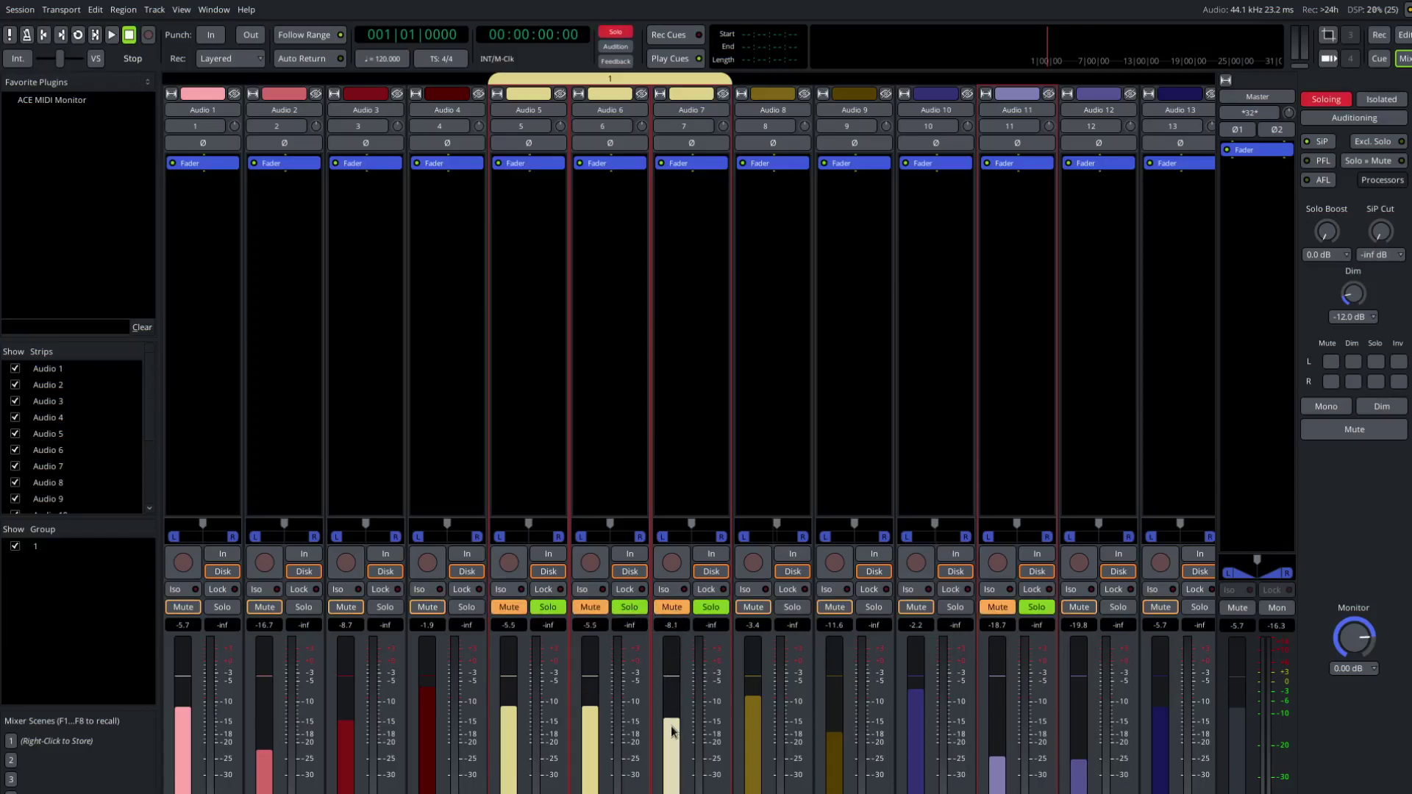